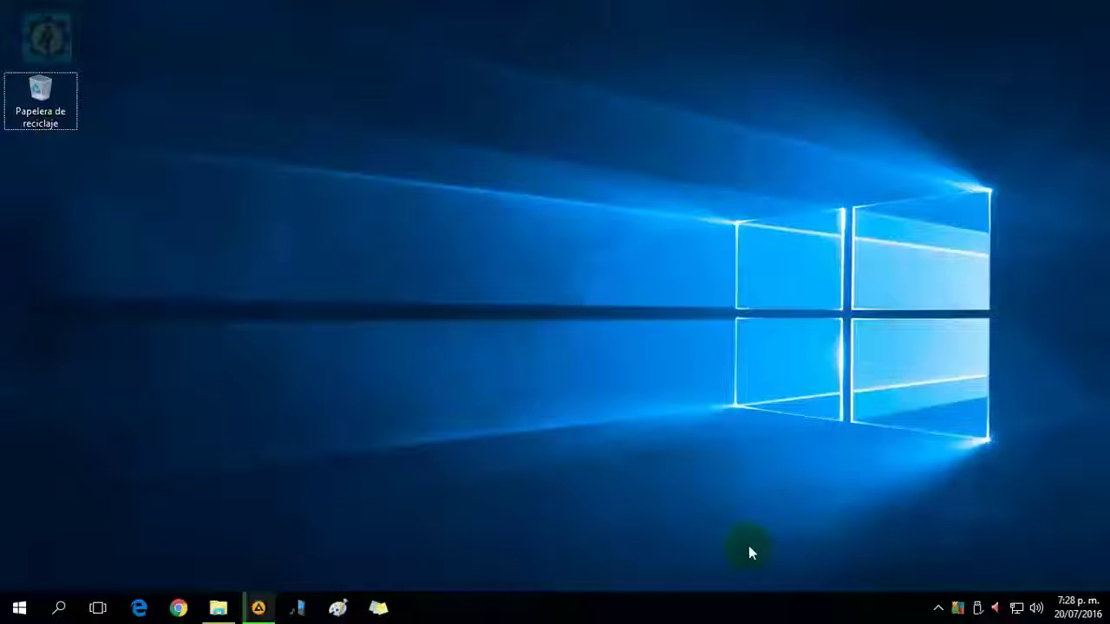
Create a desktop shortcut for Bloc de notas from the most-used apps in the Start menu
{"action": "left_click", "coordinate": [18, 609]}
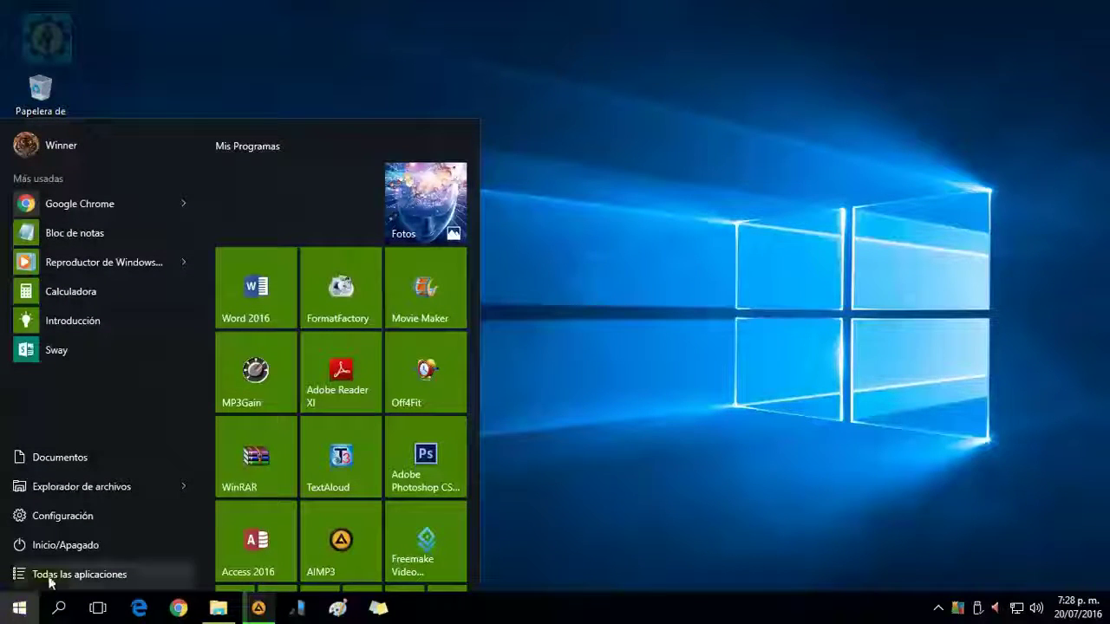
{"action": "left_click", "coordinate": [85, 237]}
{"action": "left_click_drag", "start_coordinate": [85, 236], "coordinate": [781, 139]}
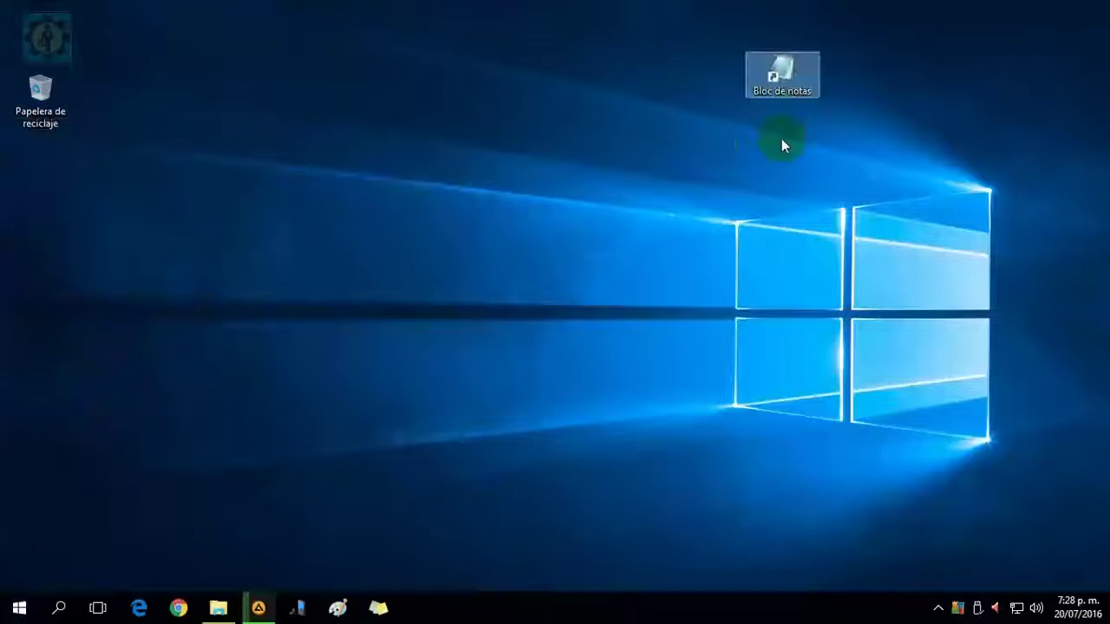
{"action": "left_click", "coordinate": [782, 144]}
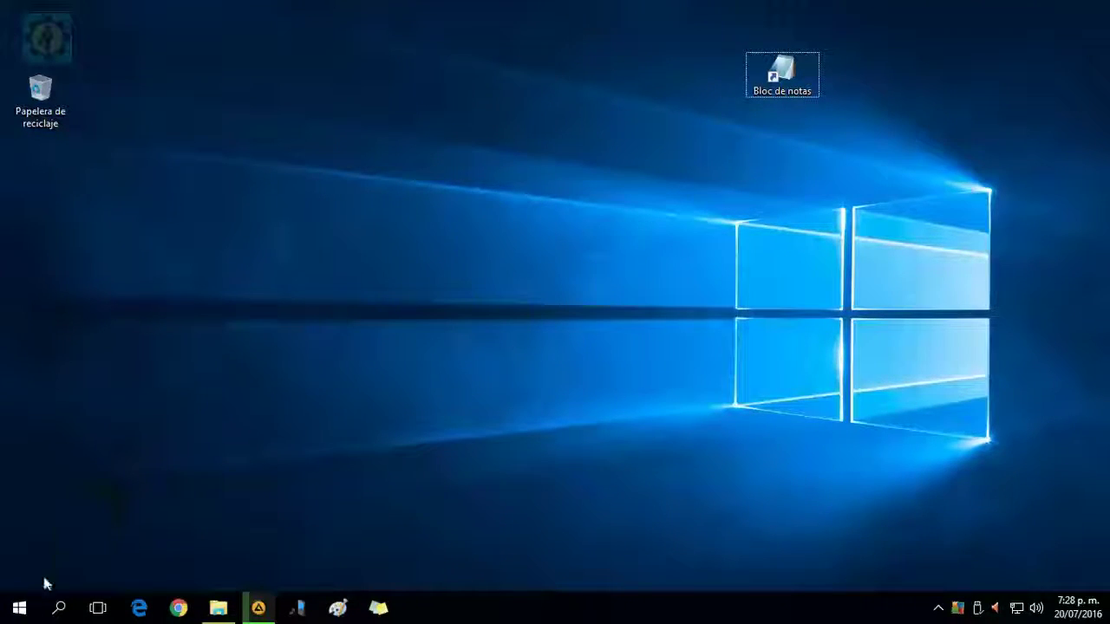
Create a desktop shortcut for Word 2016 from the W section of the full app list
{"action": "left_click", "coordinate": [21, 614]}
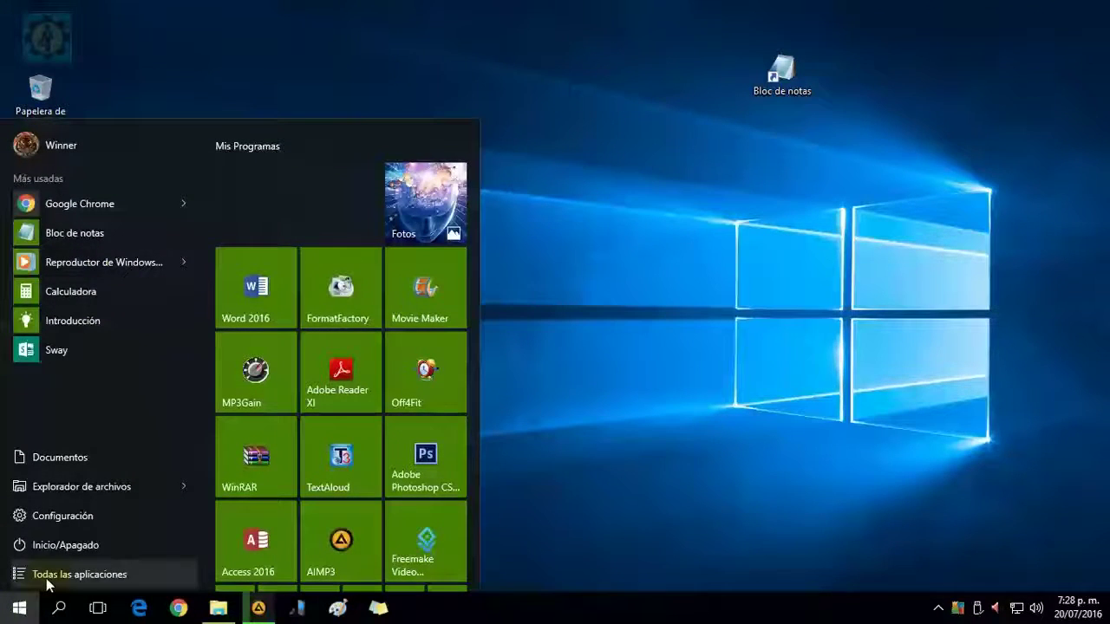
{"action": "left_click", "coordinate": [47, 579]}
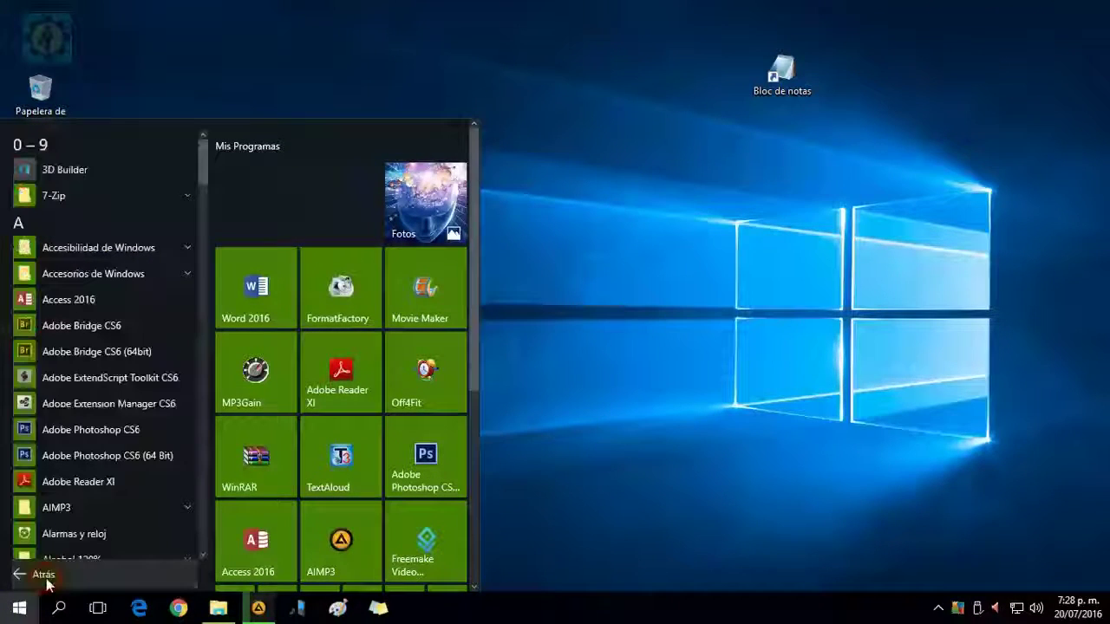
{"action": "left_click", "coordinate": [125, 224]}
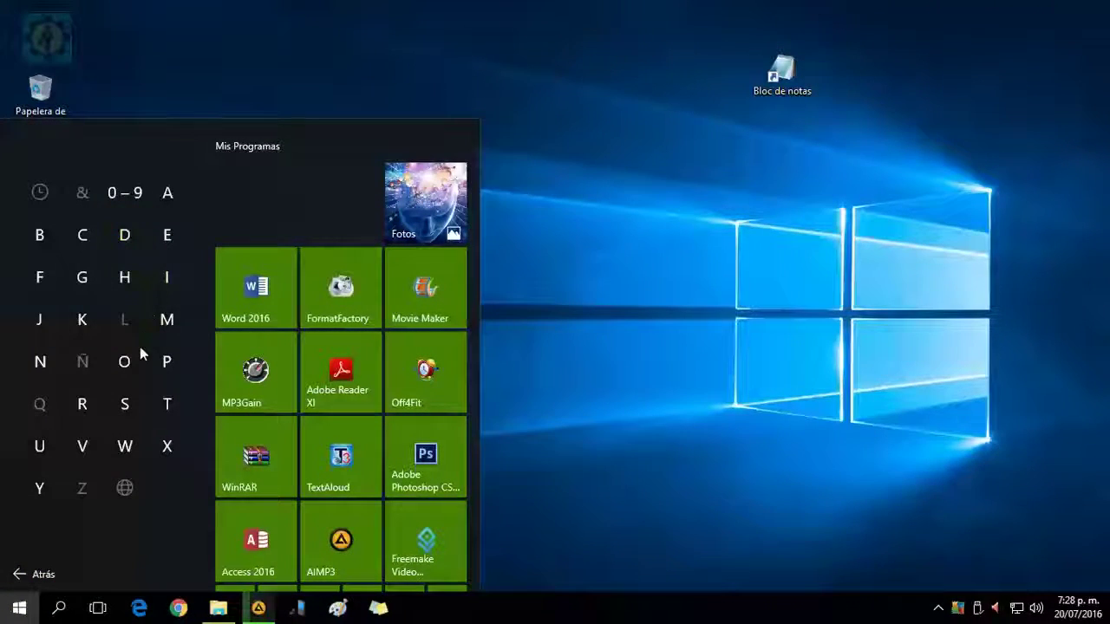
{"action": "left_click", "coordinate": [128, 443]}
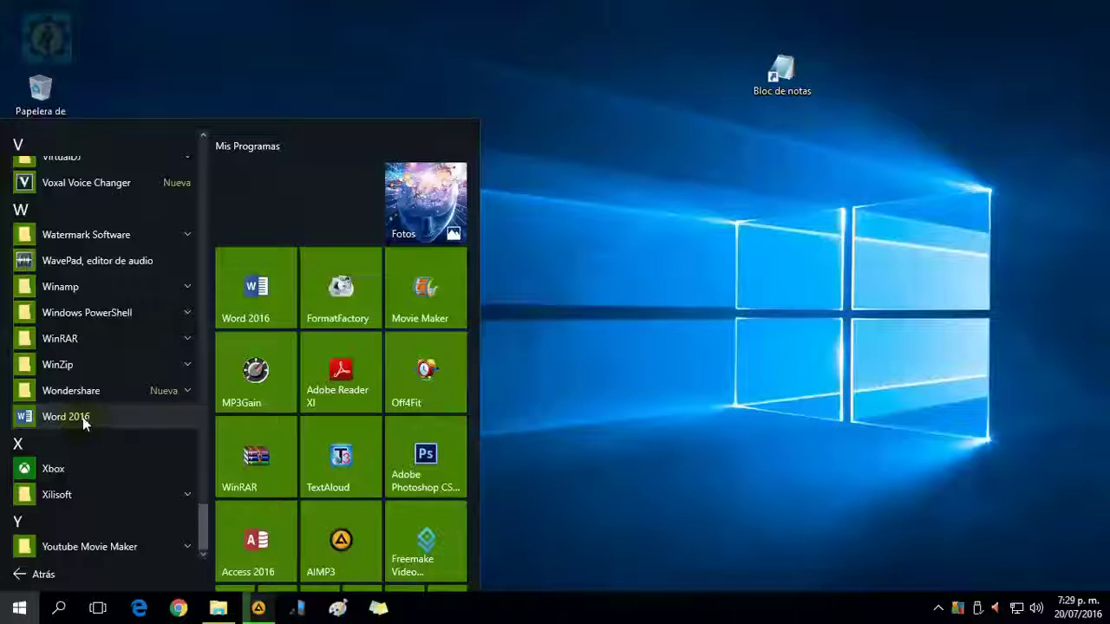
{"action": "left_click", "coordinate": [160, 421]}
{"action": "left_click_drag", "start_coordinate": [160, 422], "coordinate": [869, 296]}
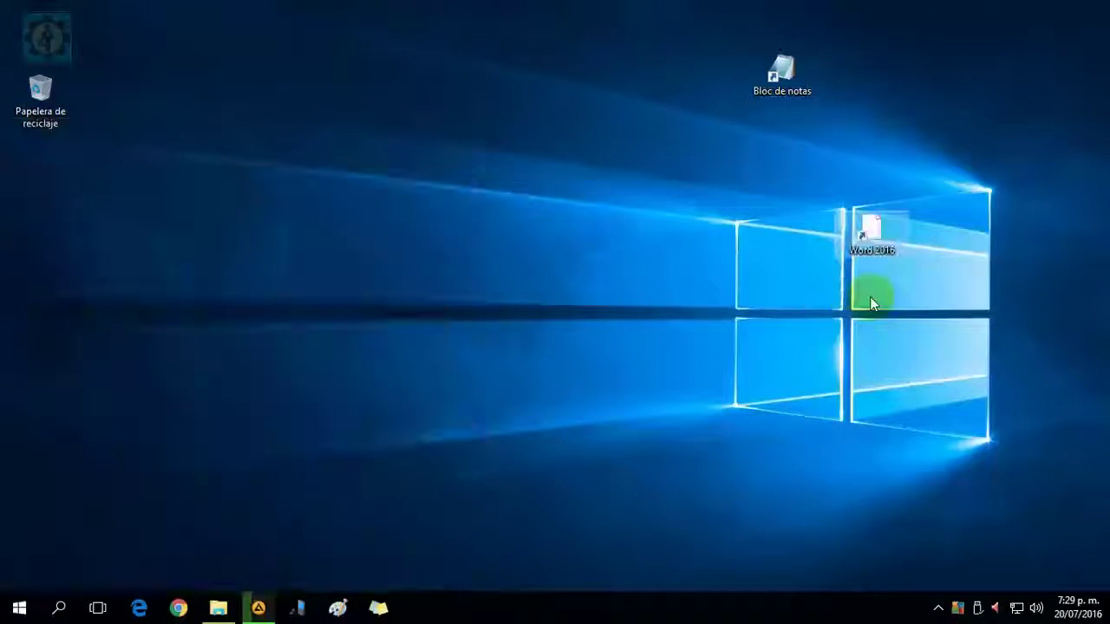
Create a desktop shortcut for PowerPoint 2016 from the P section of the full app list
{"action": "left_click", "coordinate": [18, 608]}
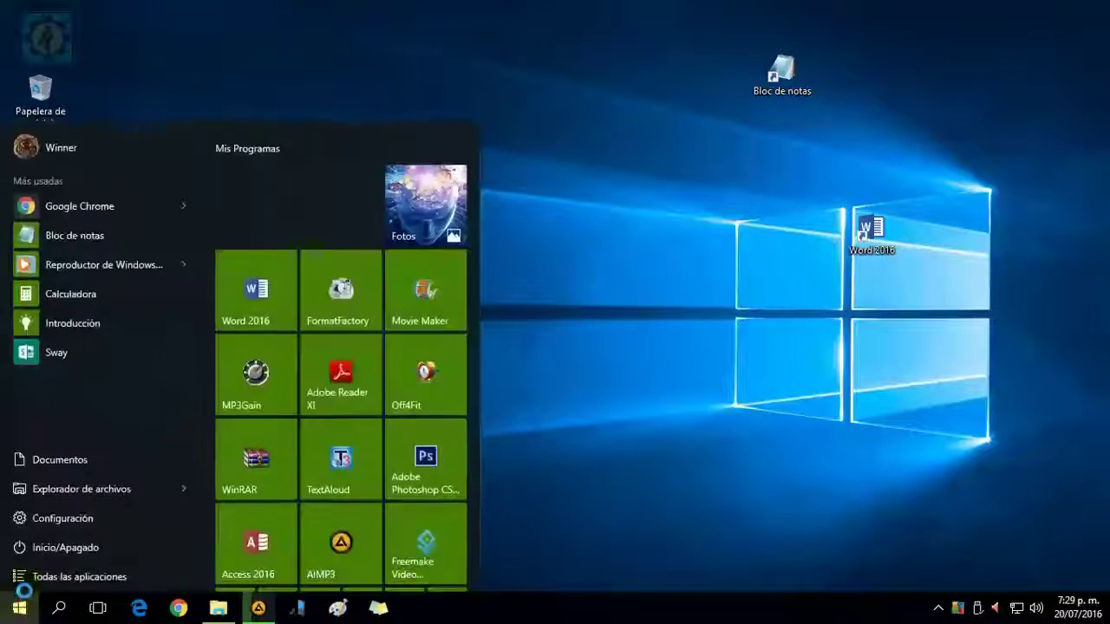
{"action": "left_click", "coordinate": [52, 578]}
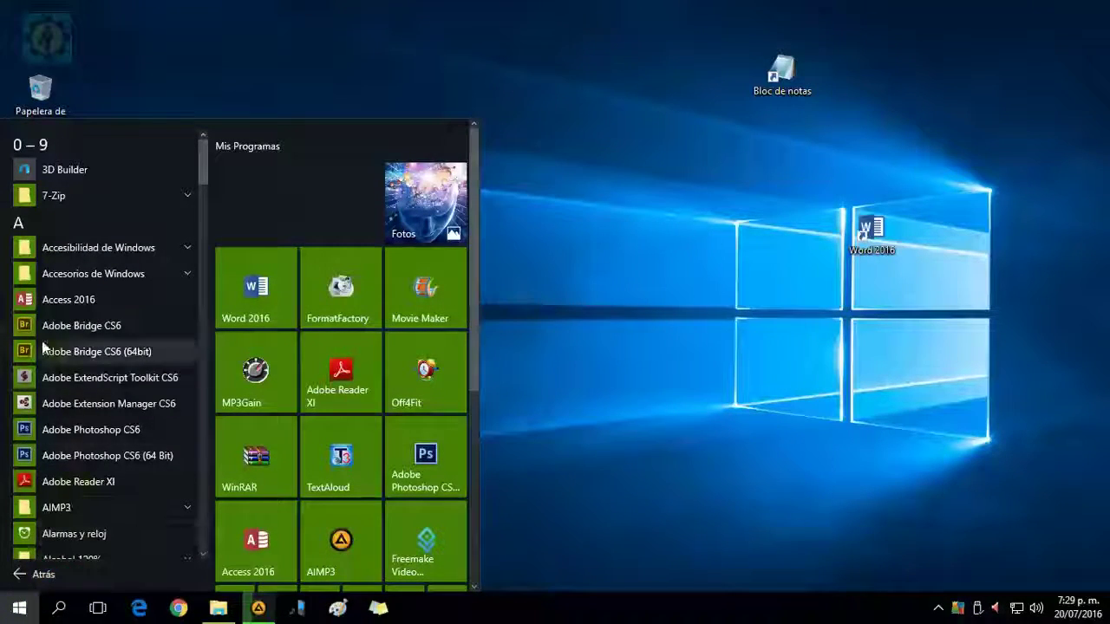
{"action": "left_click", "coordinate": [57, 224]}
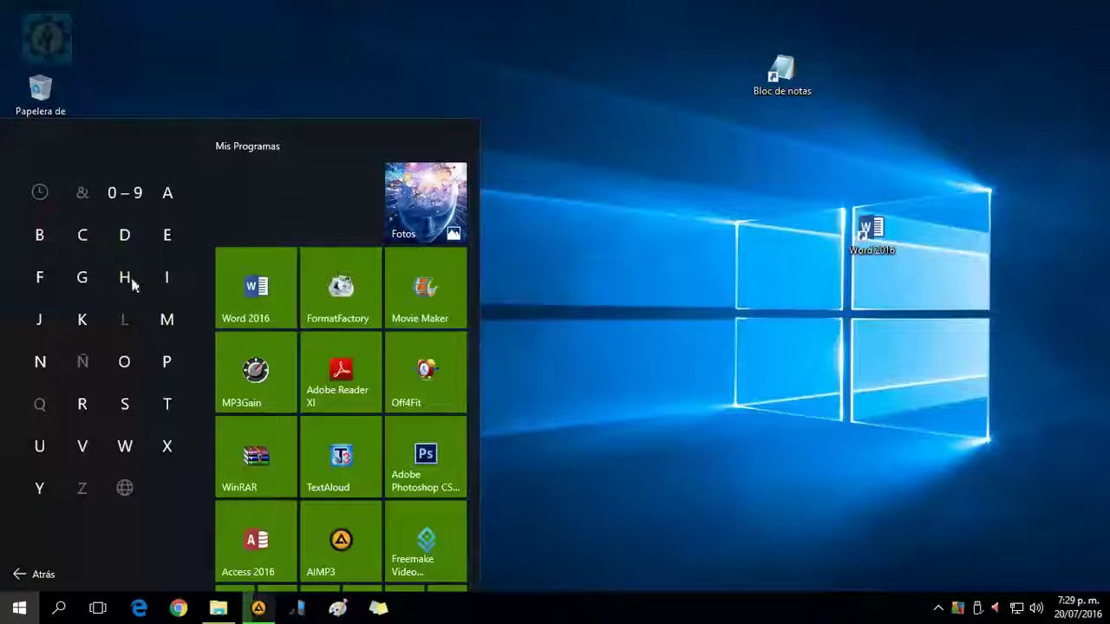
{"action": "left_click", "coordinate": [168, 364]}
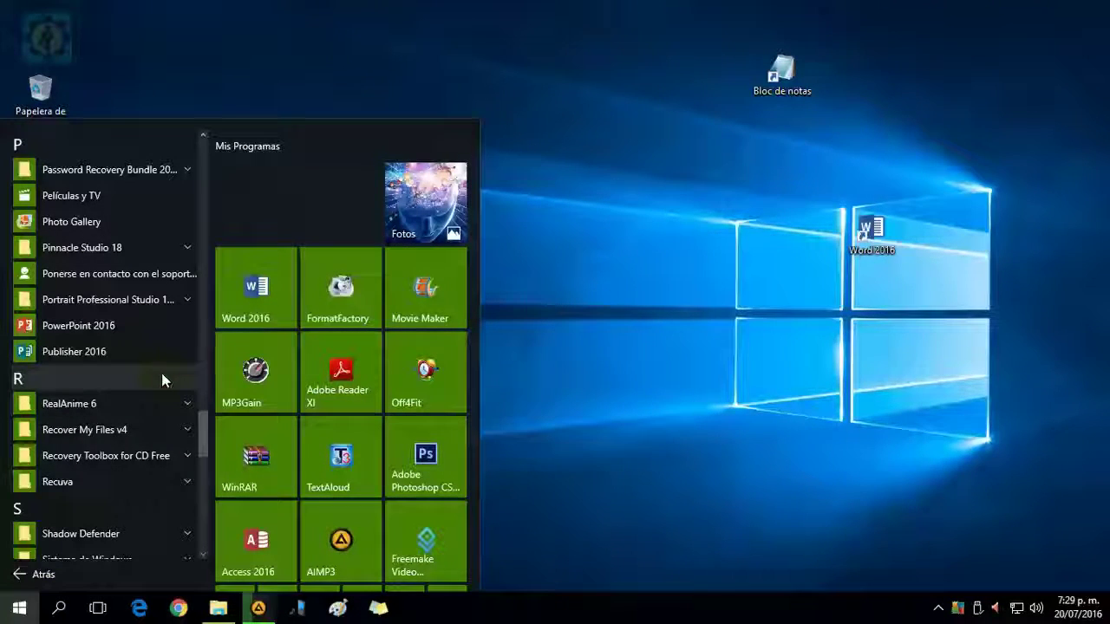
{"action": "left_click_drag", "start_coordinate": [74, 330], "coordinate": [702, 258]}
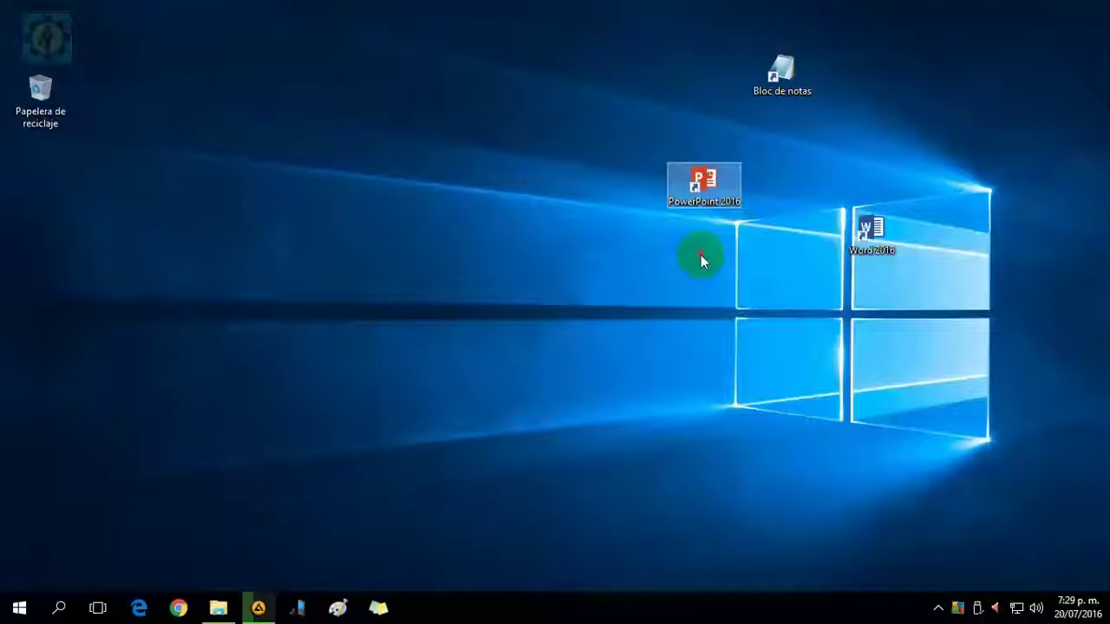
{"action": "left_click", "coordinate": [701, 255]}
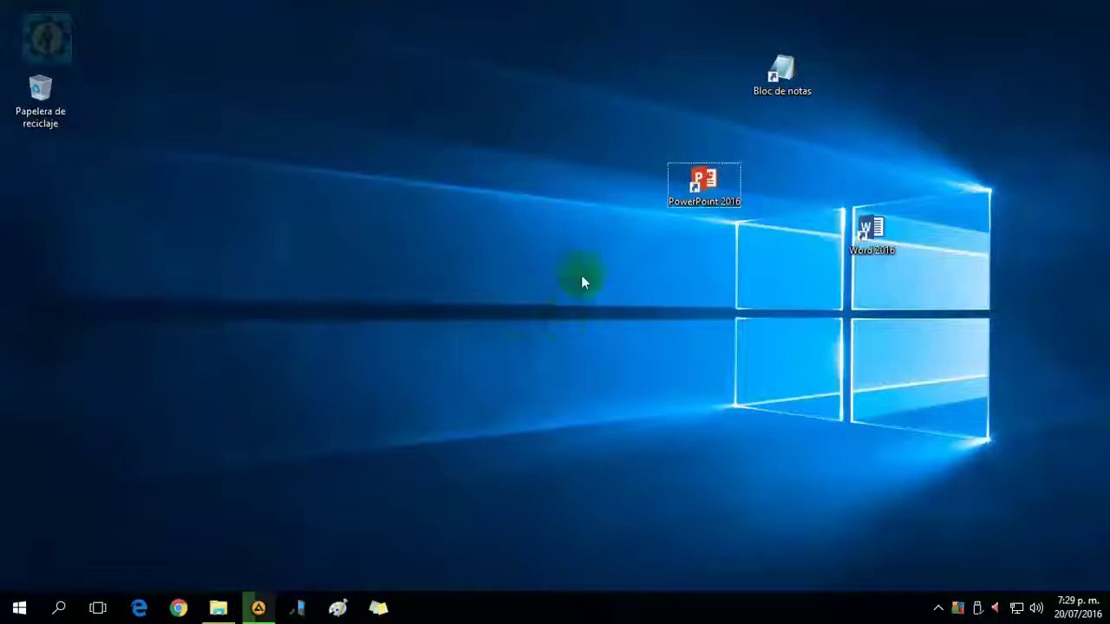
Enable the Panel de control, Equipo and Archivos del usuario desktop icons in the theme-related personalization settings, apply, and close Settings
{"action": "right_click", "coordinate": [550, 299]}
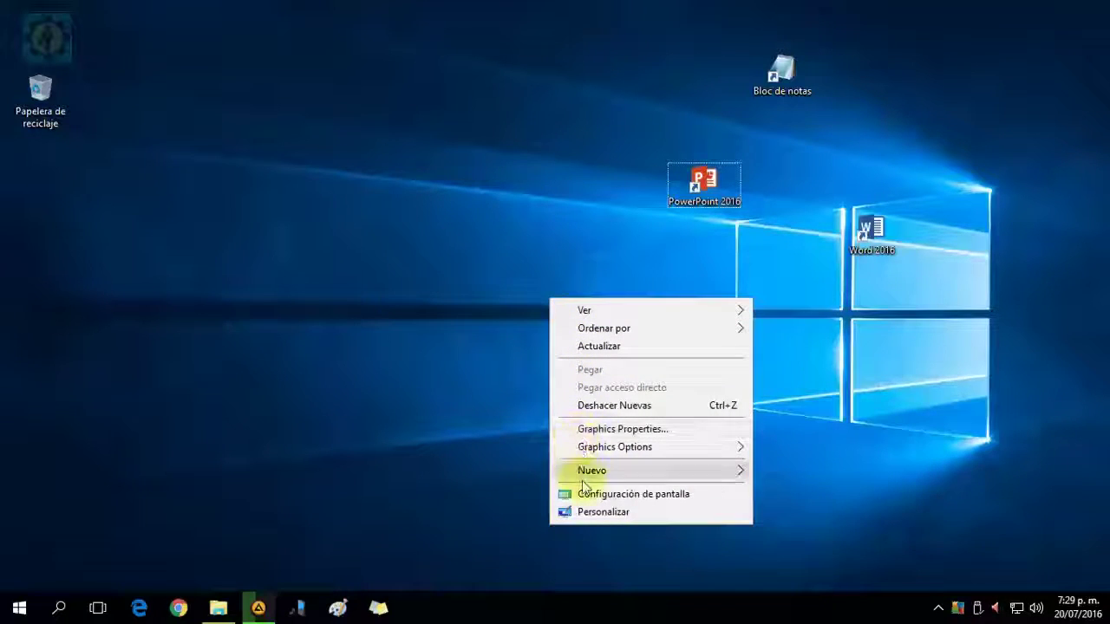
{"action": "left_click", "coordinate": [587, 513]}
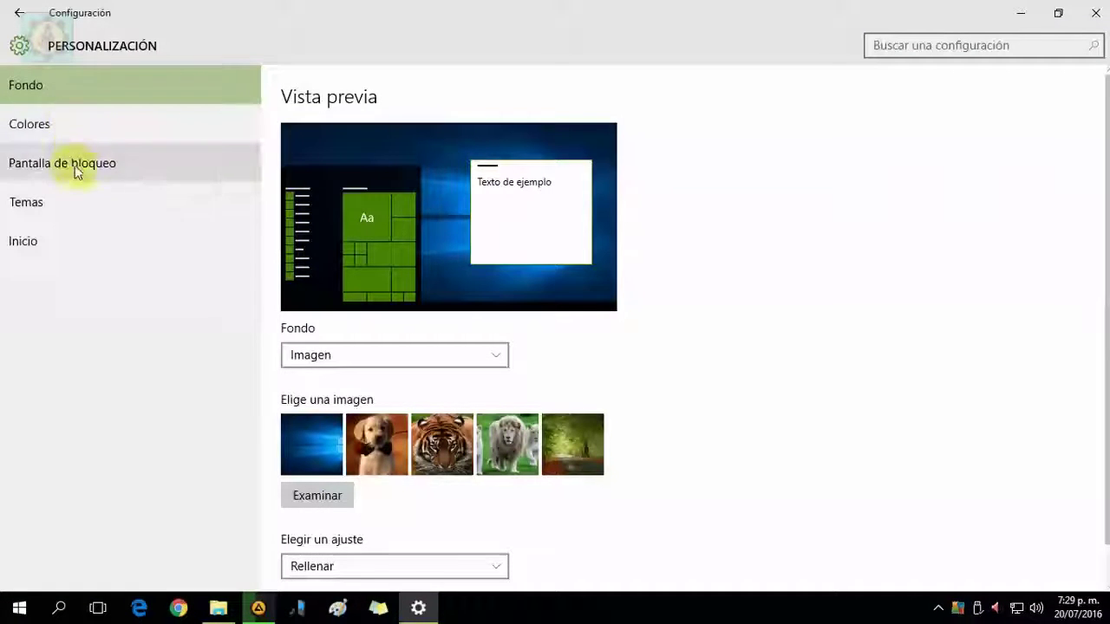
{"action": "left_click", "coordinate": [71, 202]}
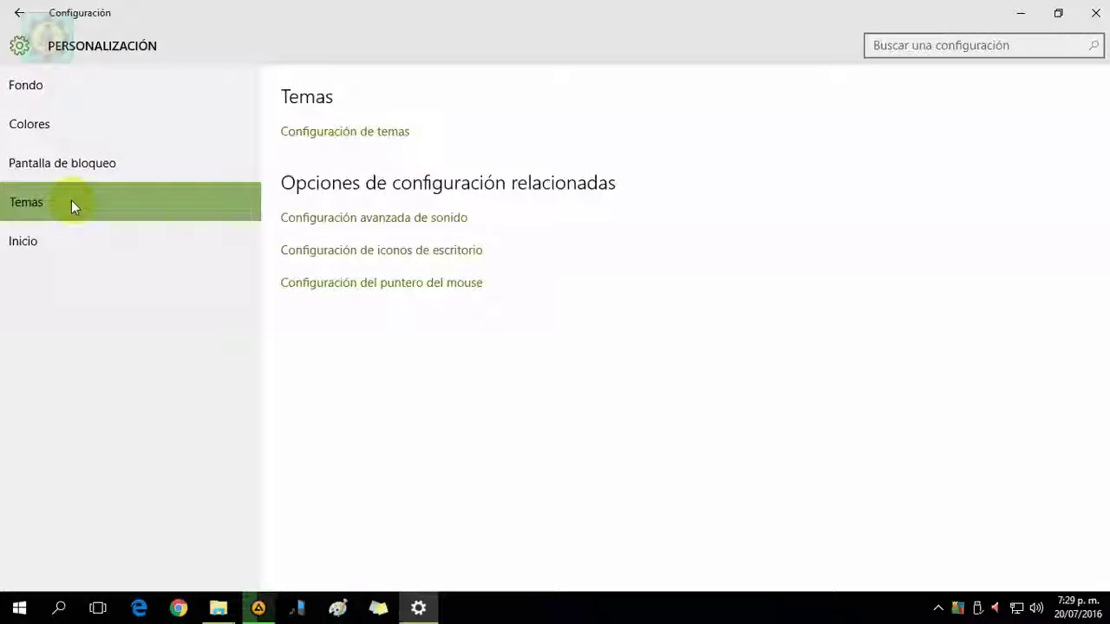
{"action": "left_click", "coordinate": [427, 257]}
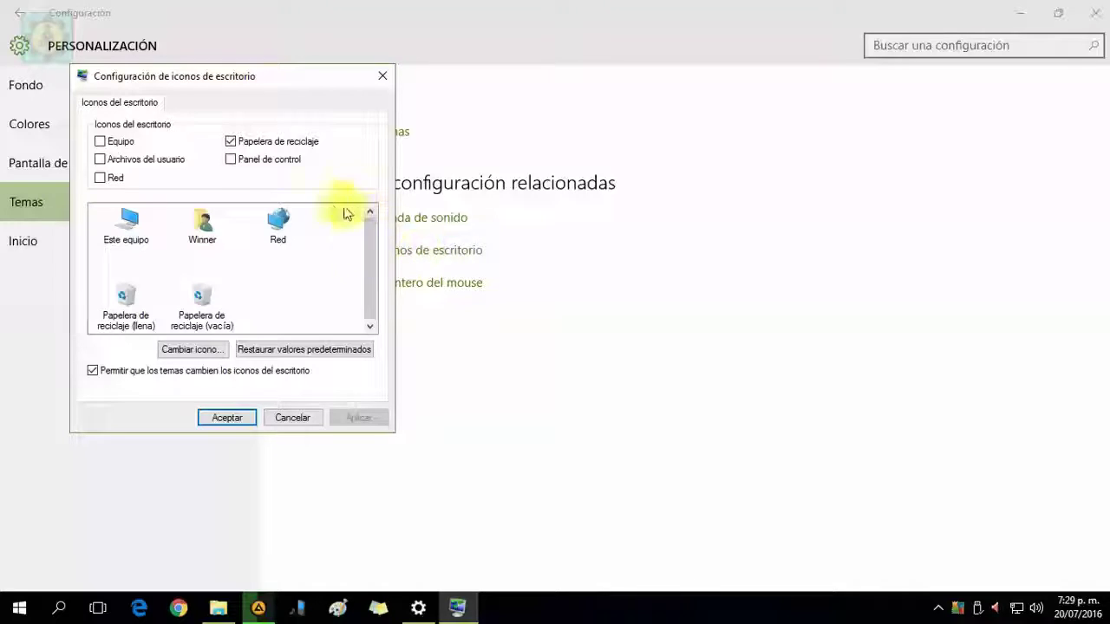
{"action": "left_click", "coordinate": [230, 161]}
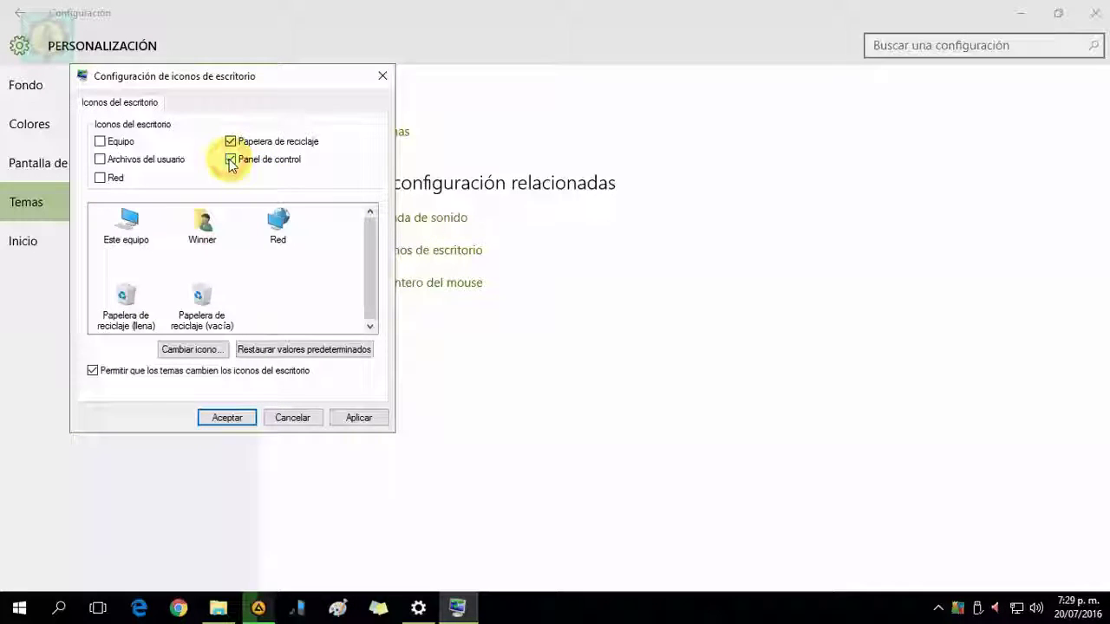
{"action": "left_click", "coordinate": [100, 142]}
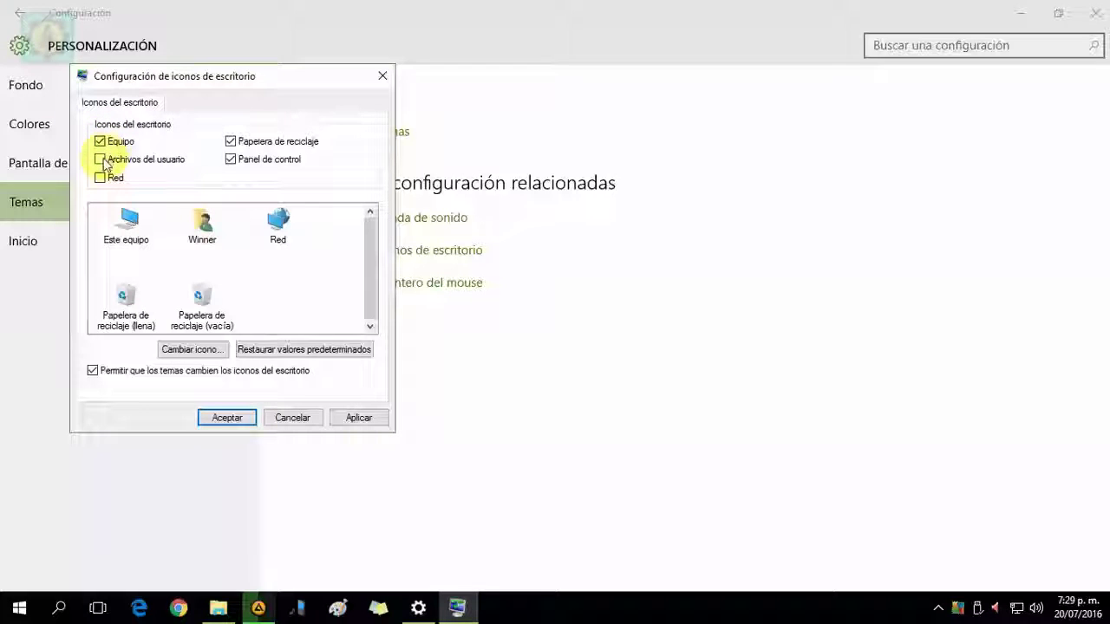
{"action": "left_click", "coordinate": [101, 160]}
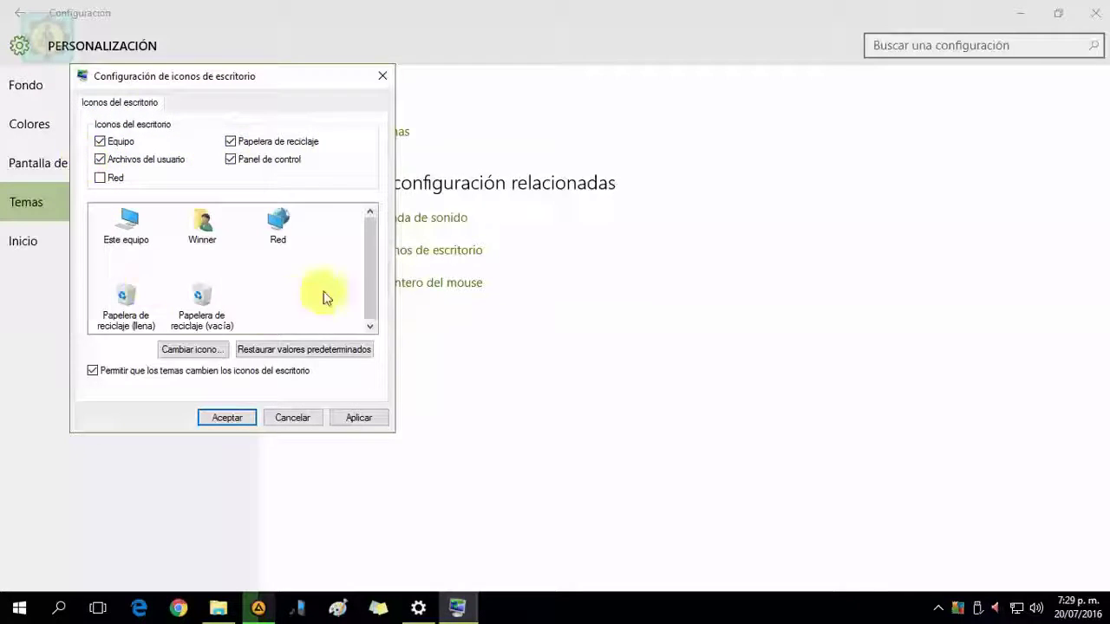
{"action": "left_click", "coordinate": [360, 419]}
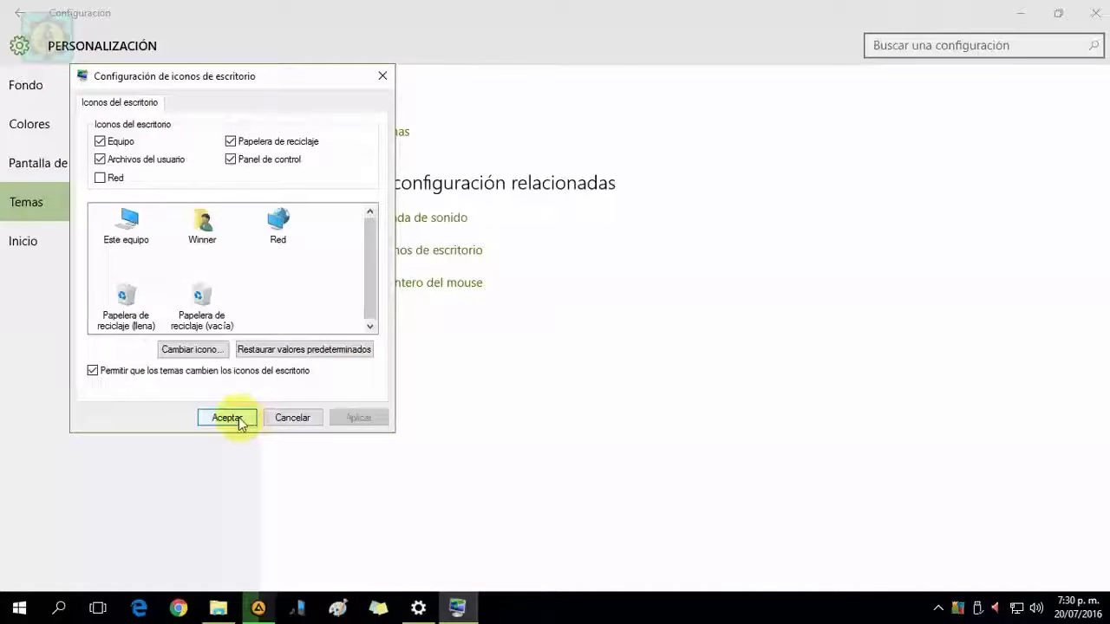
{"action": "left_click", "coordinate": [231, 419]}
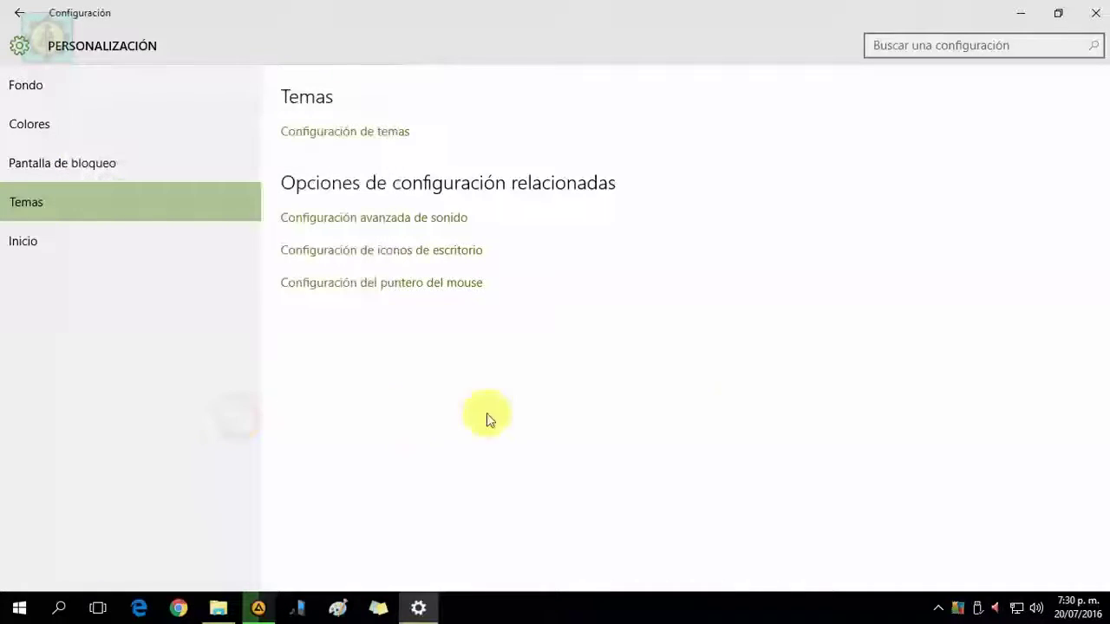
{"action": "left_click", "coordinate": [1095, 13]}
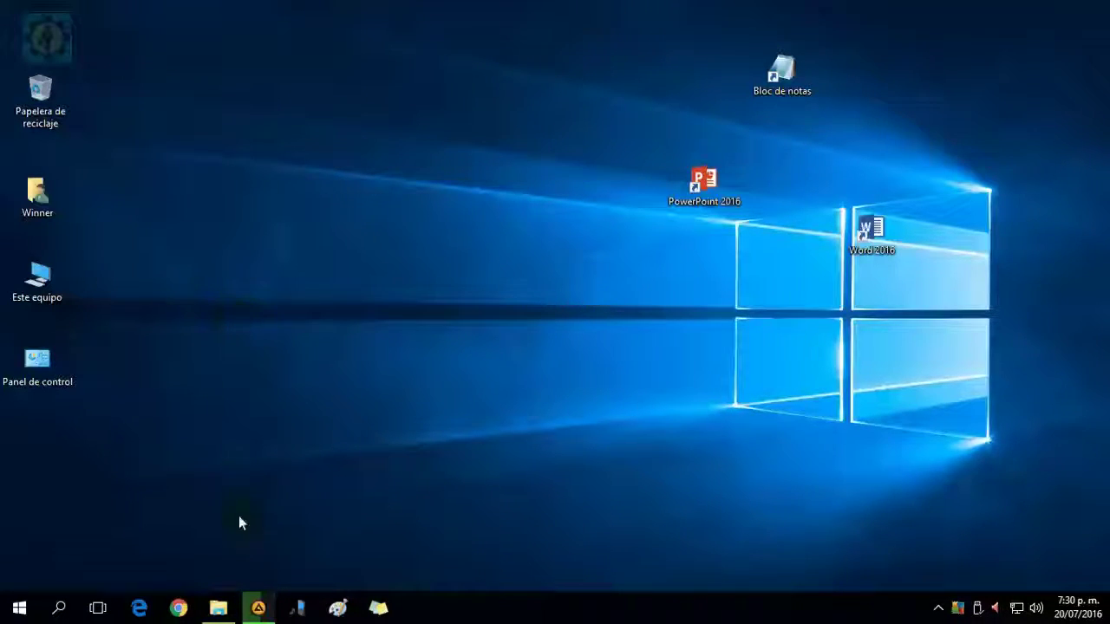
Switch to File Explorer to reach the Documentos folder
{"action": "left_click", "coordinate": [218, 607]}
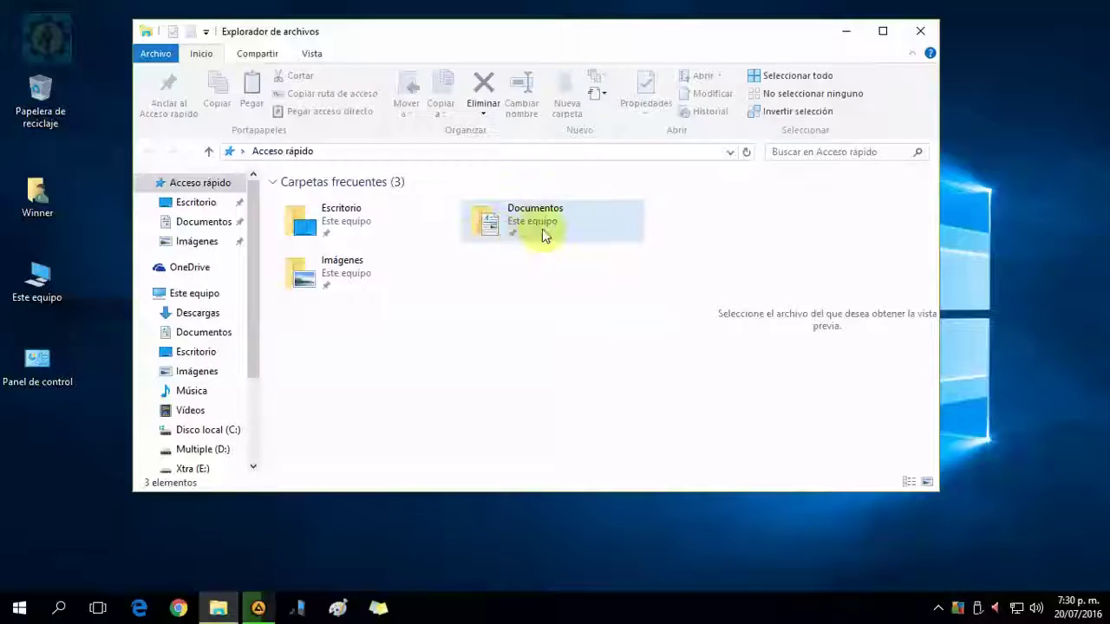
{"action": "left_click", "coordinate": [566, 227]}
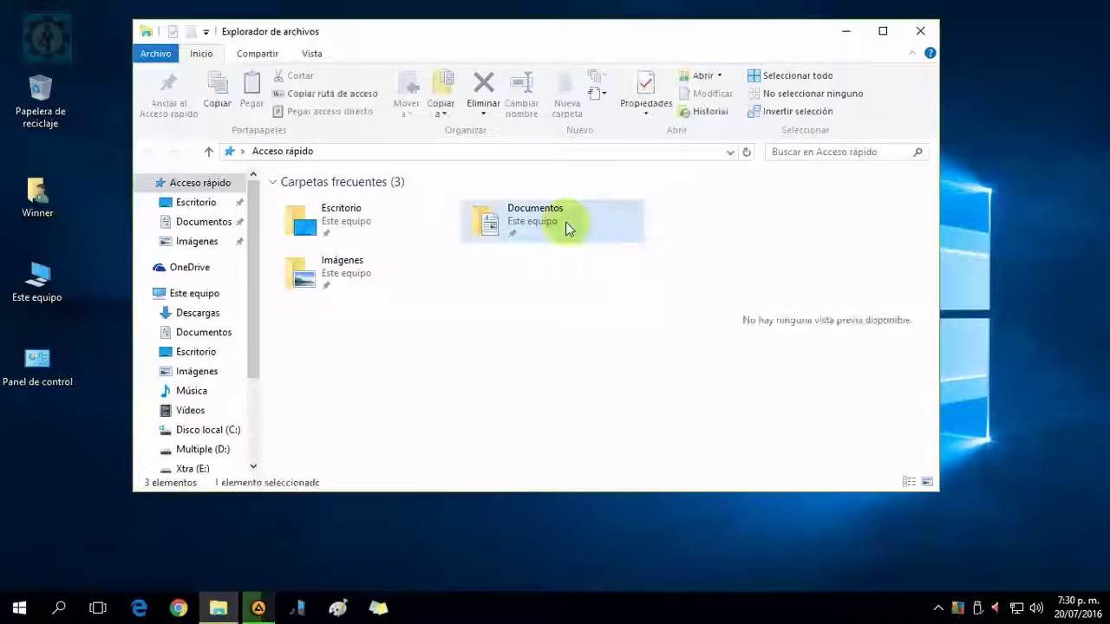
{"action": "right_click", "coordinate": [565, 227]}
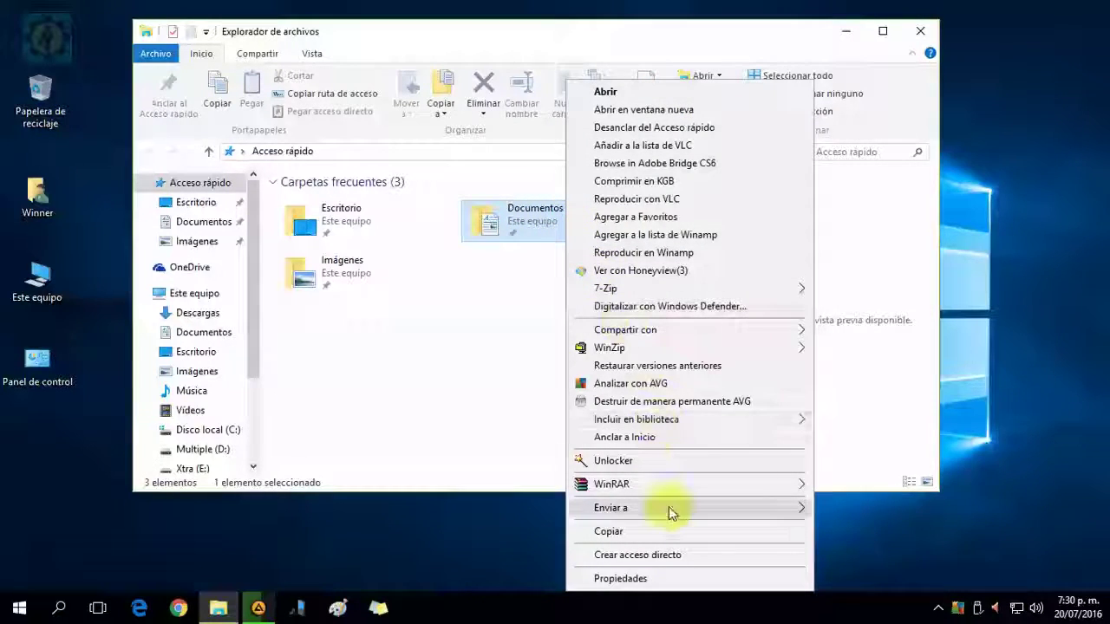
{"action": "mouse_move", "coordinate": [668, 506]}
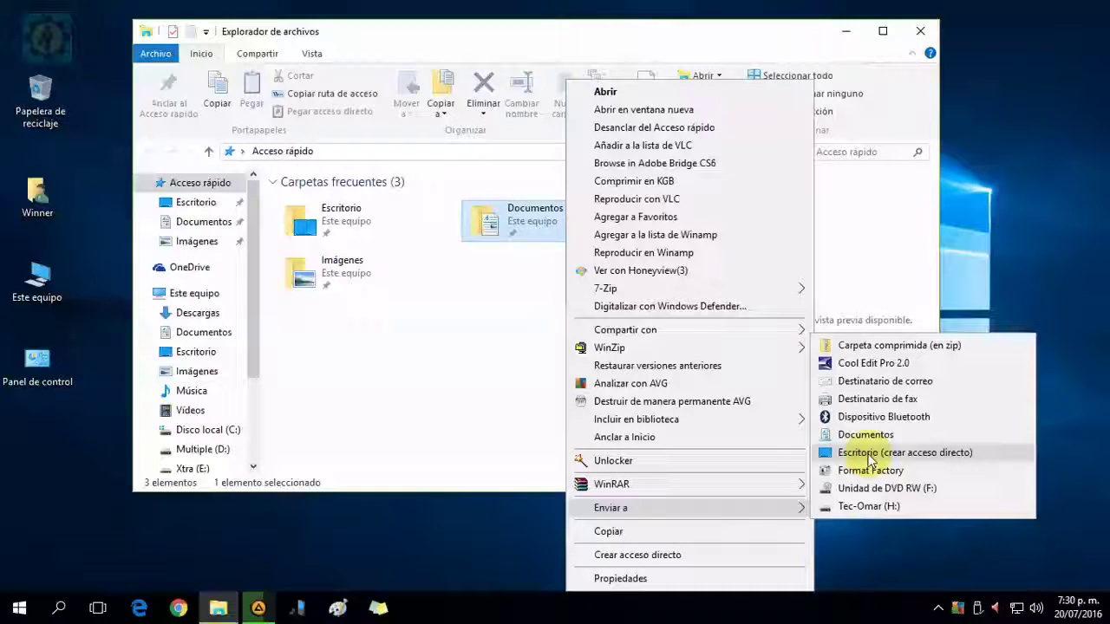
{"action": "left_click", "coordinate": [483, 347]}
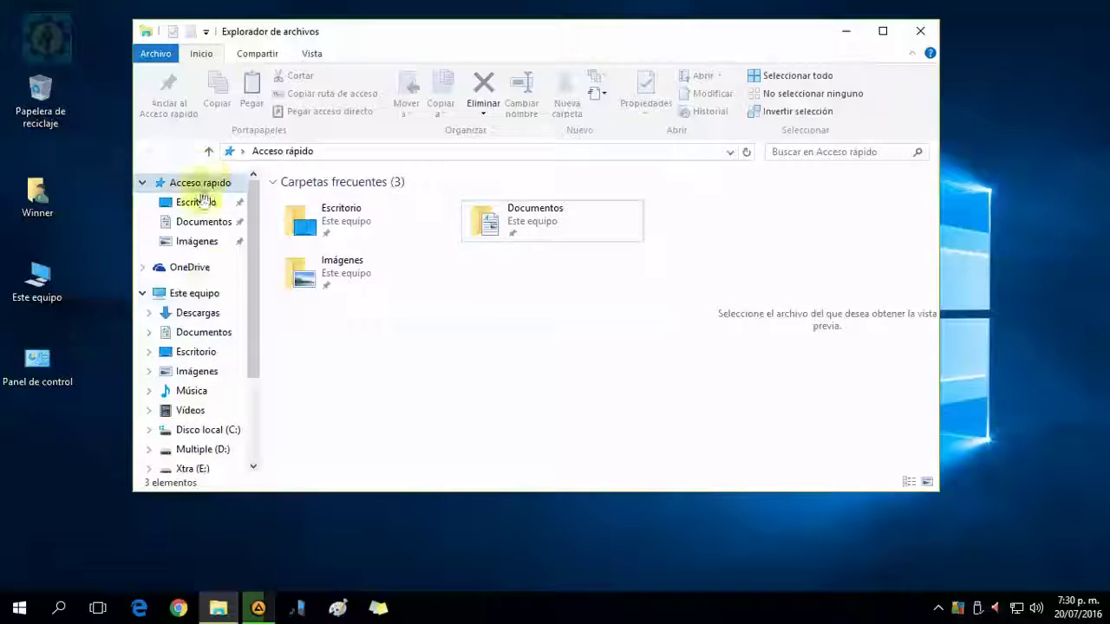
Send a shortcut of the Documentos folder under Este equipo to the desktop and minimize File Explorer
{"action": "right_click", "coordinate": [210, 338]}
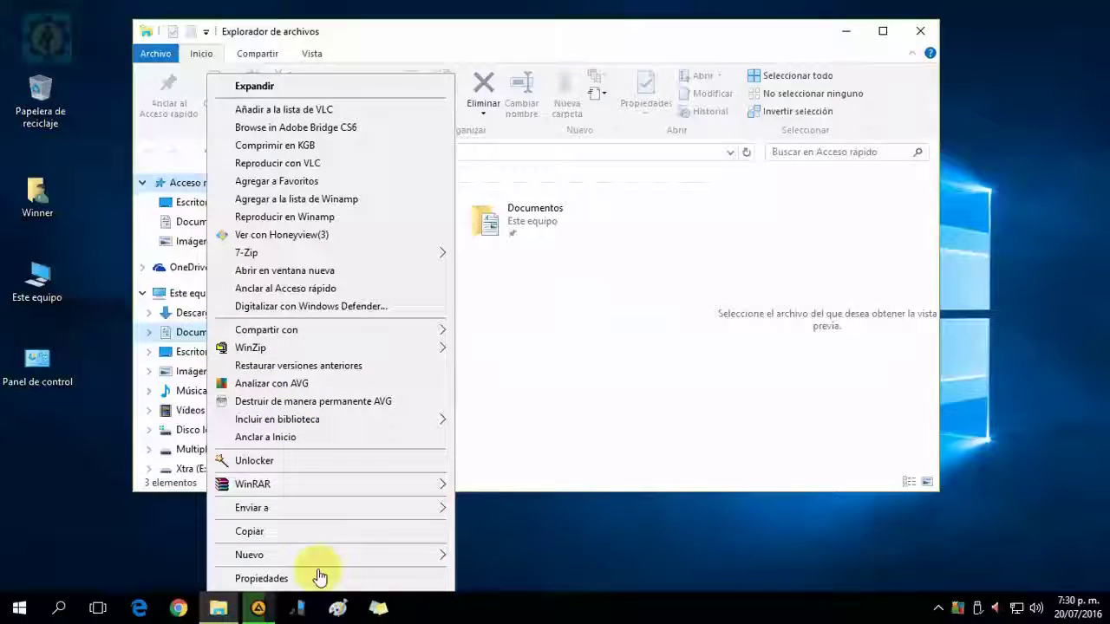
{"action": "mouse_move", "coordinate": [350, 511]}
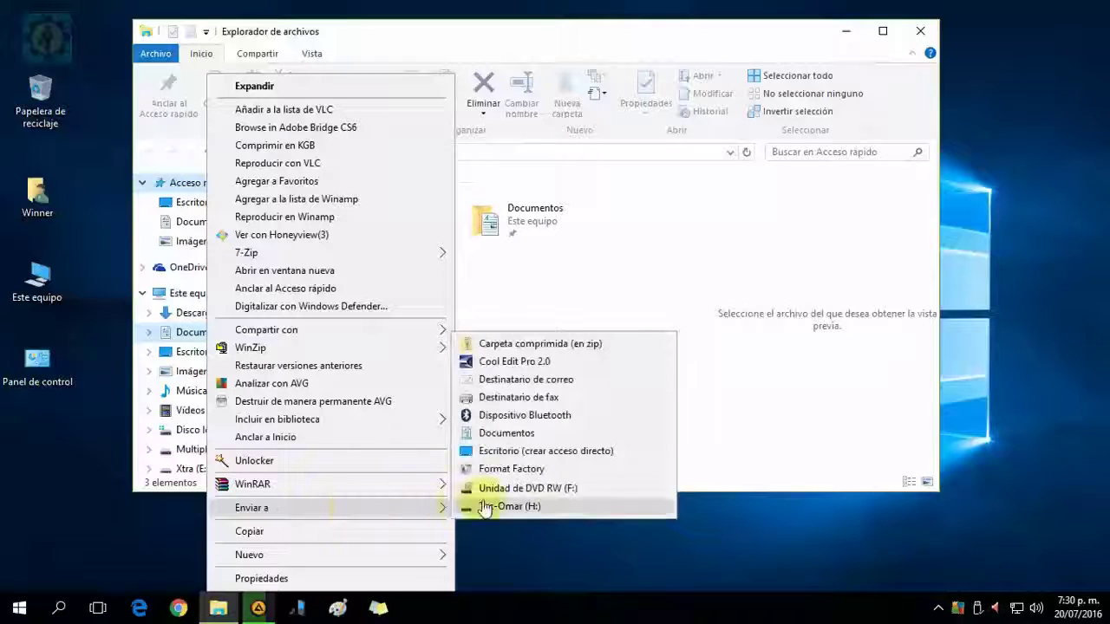
{"action": "left_click", "coordinate": [560, 453]}
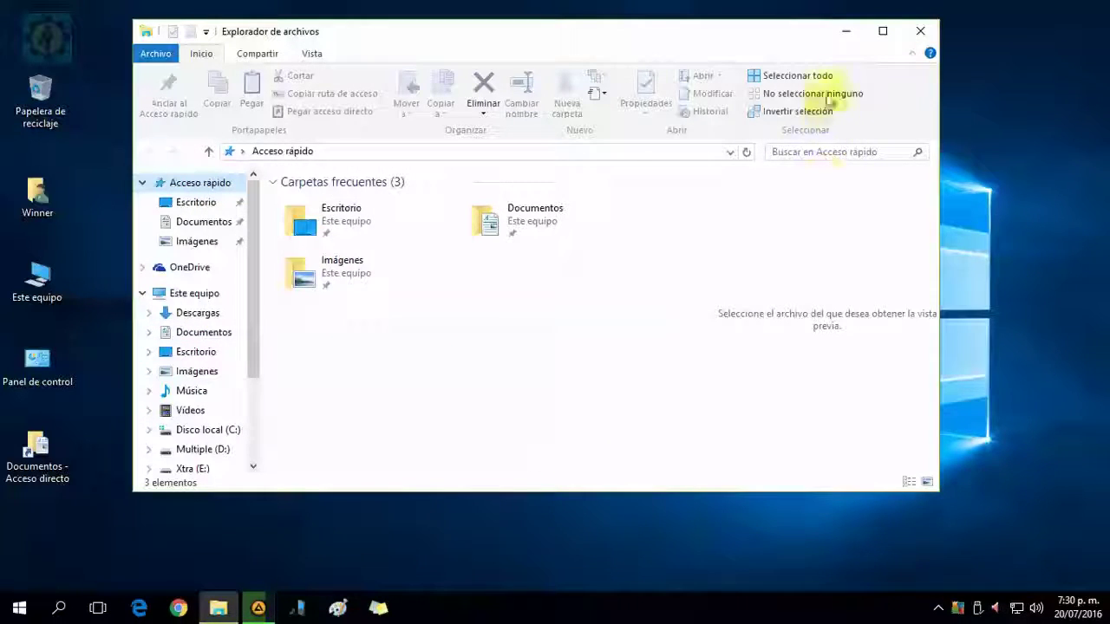
{"action": "left_click", "coordinate": [845, 33]}
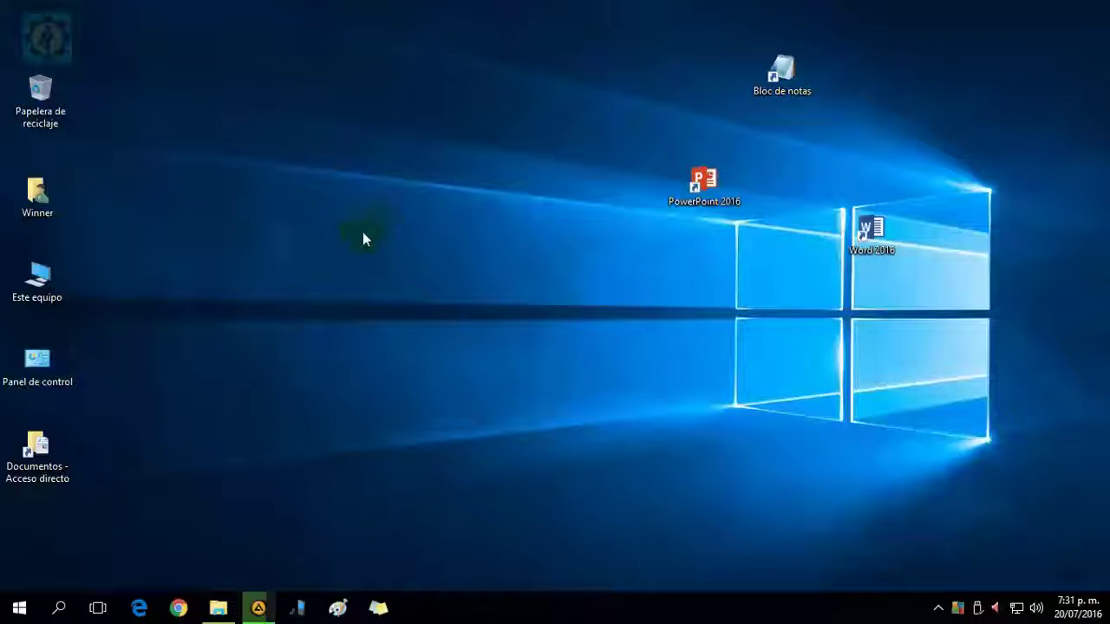
Enlarge the icons on the desktop
{"action": "left_click", "coordinate": [296, 290]}
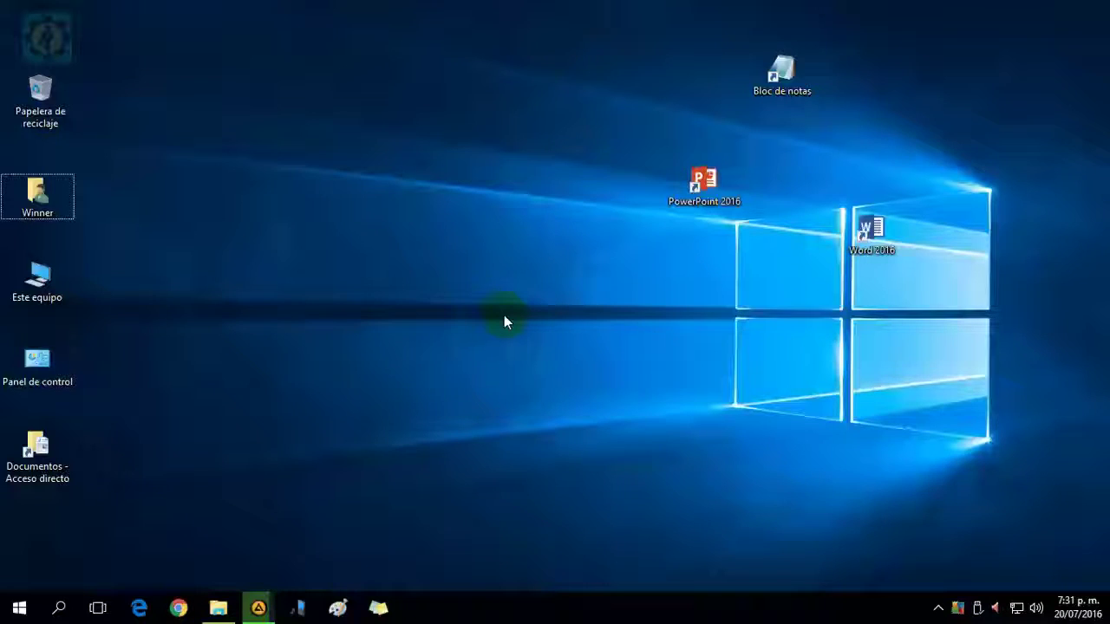
{"action": "scroll", "coordinate": [503, 314], "scroll_direction": "up", "scroll_amount": 2, "text": "ctrl"}
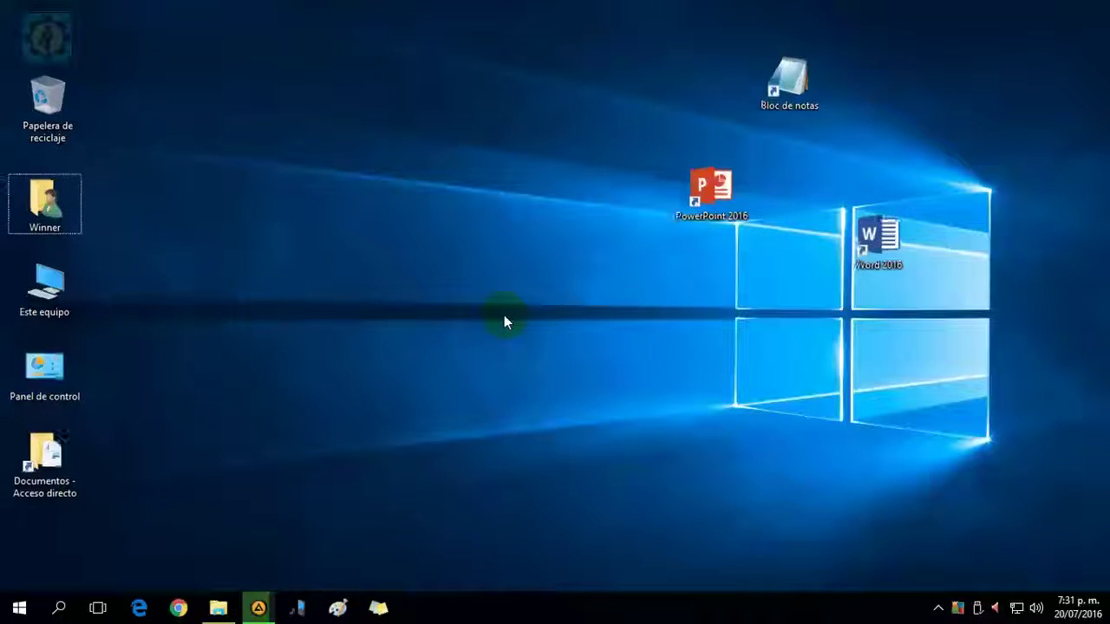
Resize the desktop icons by enlarging them and reducing them, settling on a small, readable size
{"action": "scroll", "coordinate": [504, 315], "scroll_direction": "up", "scroll_amount": 1, "text": "ctrl"}
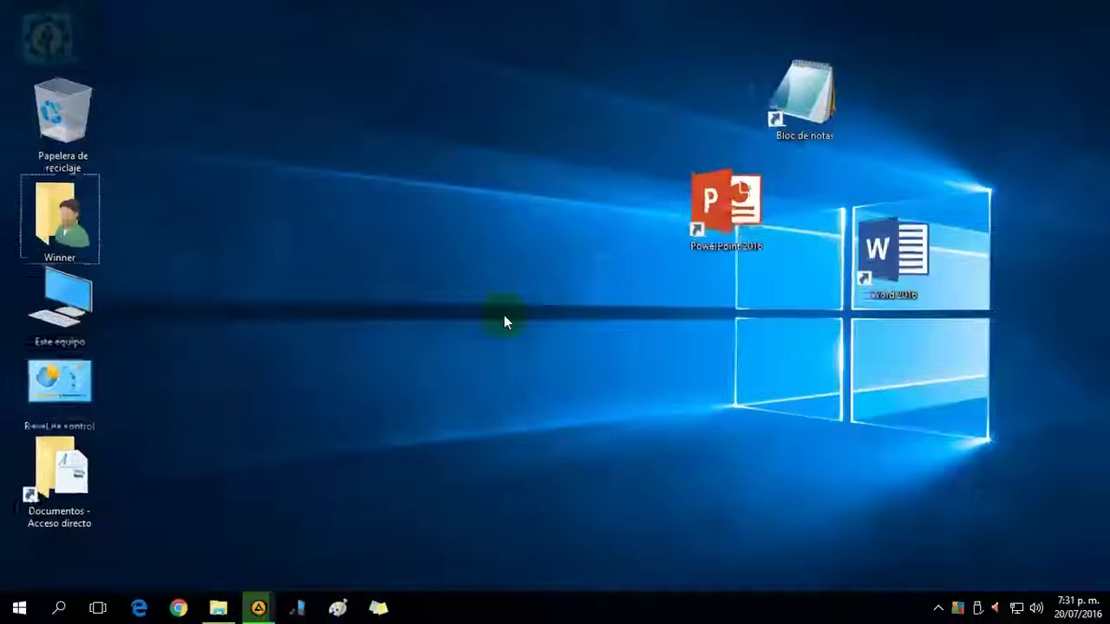
{"action": "scroll", "coordinate": [504, 314], "scroll_direction": "up", "scroll_amount": 1, "text": "ctrl"}
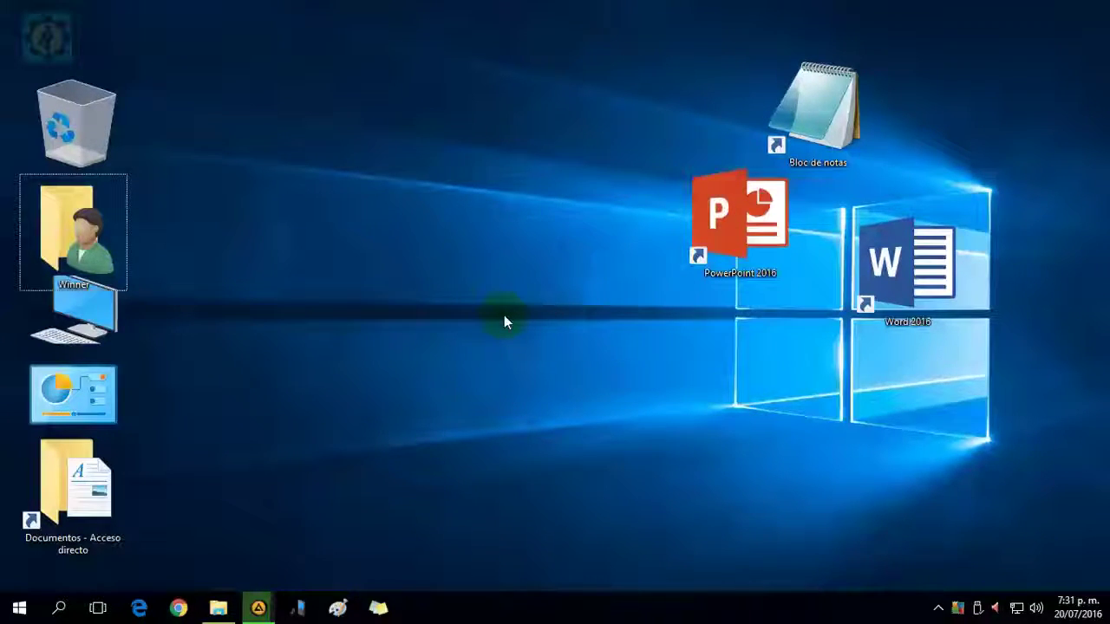
{"action": "scroll", "coordinate": [506, 319], "scroll_direction": "down", "scroll_amount": 3, "text": "ctrl"}
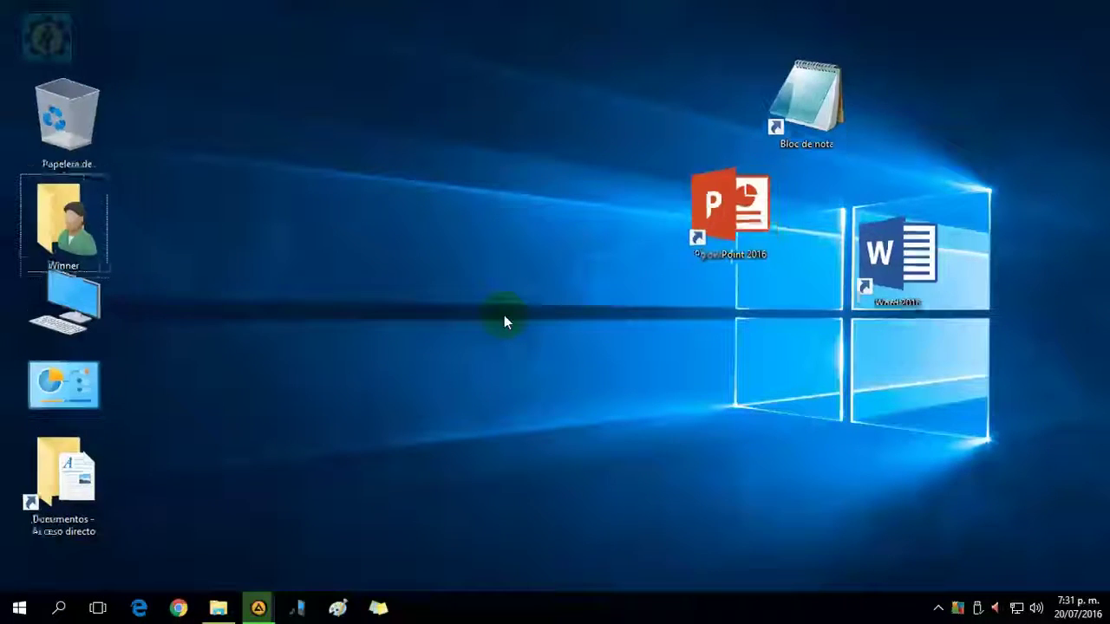
{"action": "scroll", "coordinate": [504, 315], "scroll_direction": "down", "scroll_amount": 3, "text": "ctrl"}
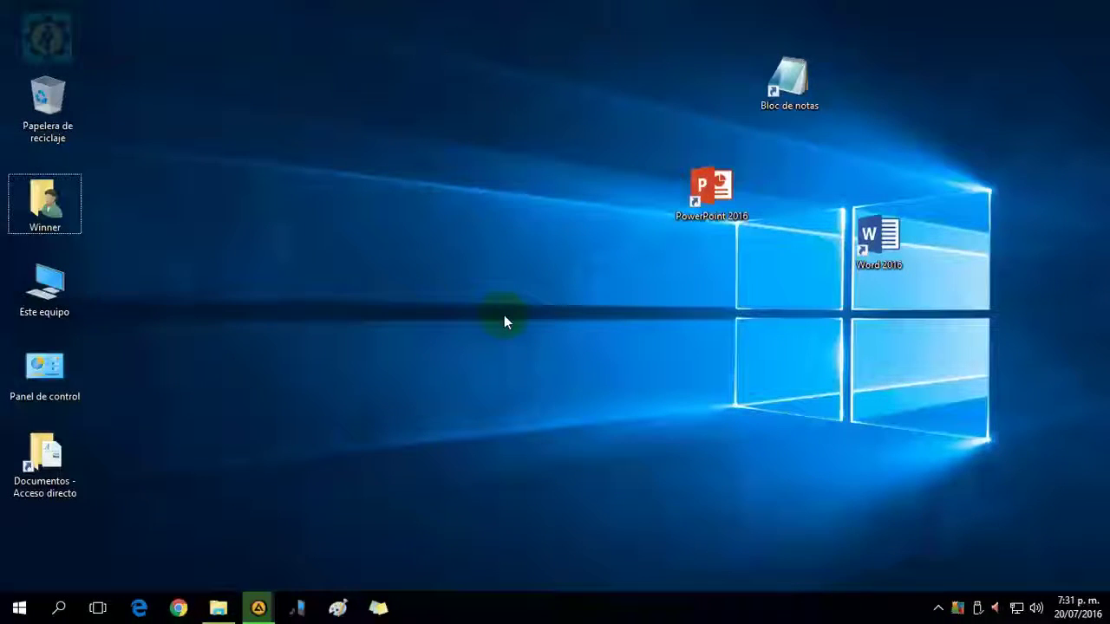
{"action": "scroll", "coordinate": [503, 316], "scroll_direction": "down", "scroll_amount": 2, "text": "ctrl"}
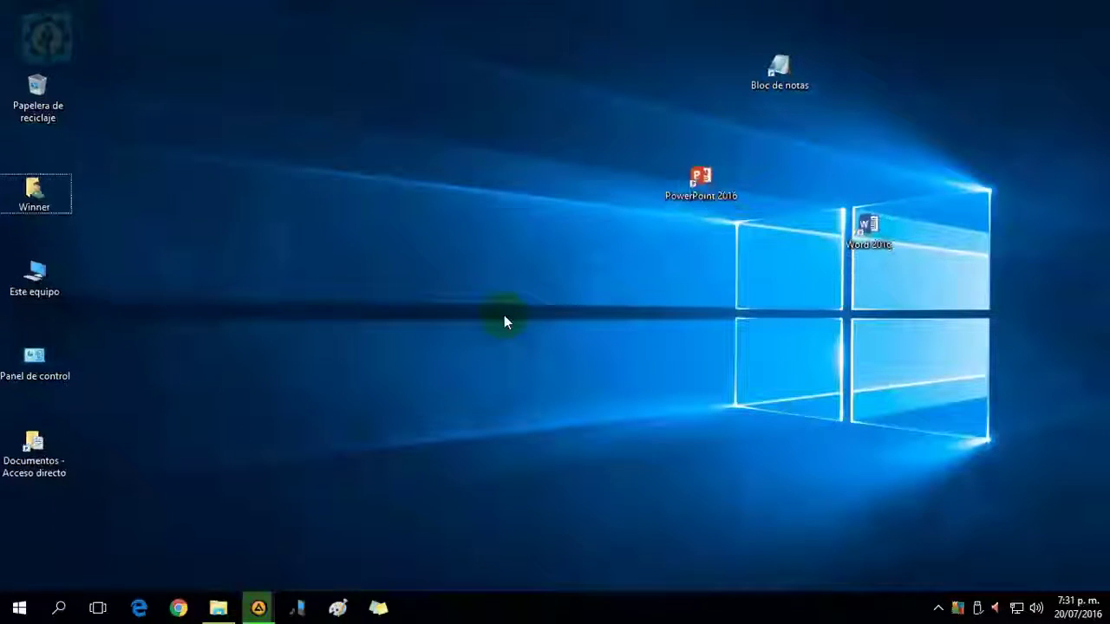
{"action": "scroll", "coordinate": [504, 314], "scroll_direction": "up", "scroll_amount": 2, "text": "ctrl"}
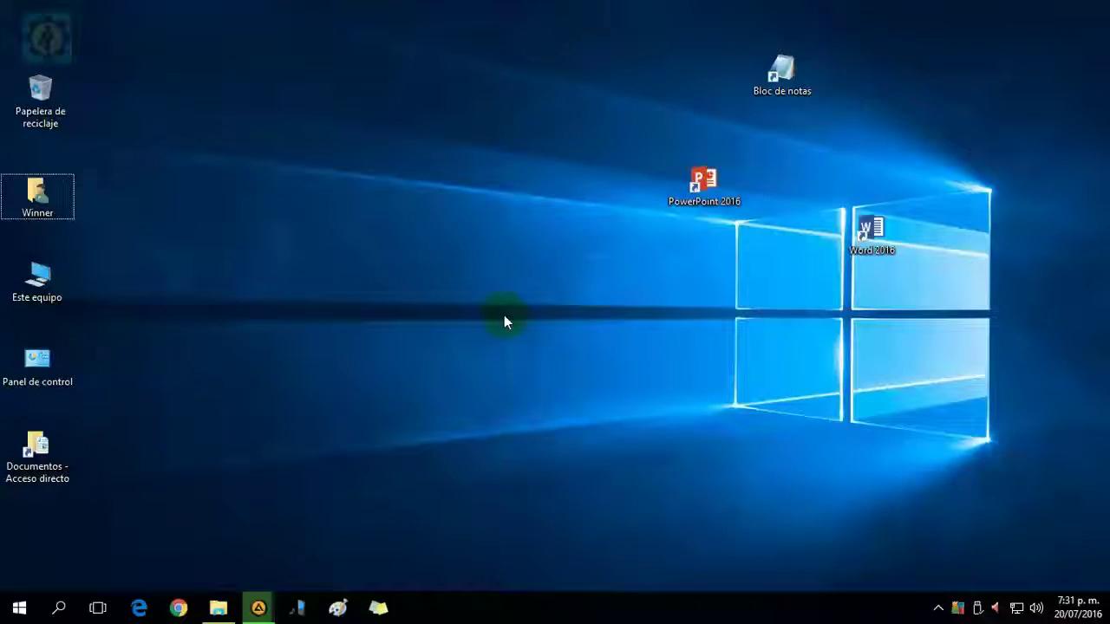
{"action": "left_click", "coordinate": [504, 320]}
{"action": "left_click", "coordinate": [486, 536]}
Pin Bloc de notas from the most-used apps to the taskbar and close the Start menu
{"action": "left_click", "coordinate": [21, 605]}
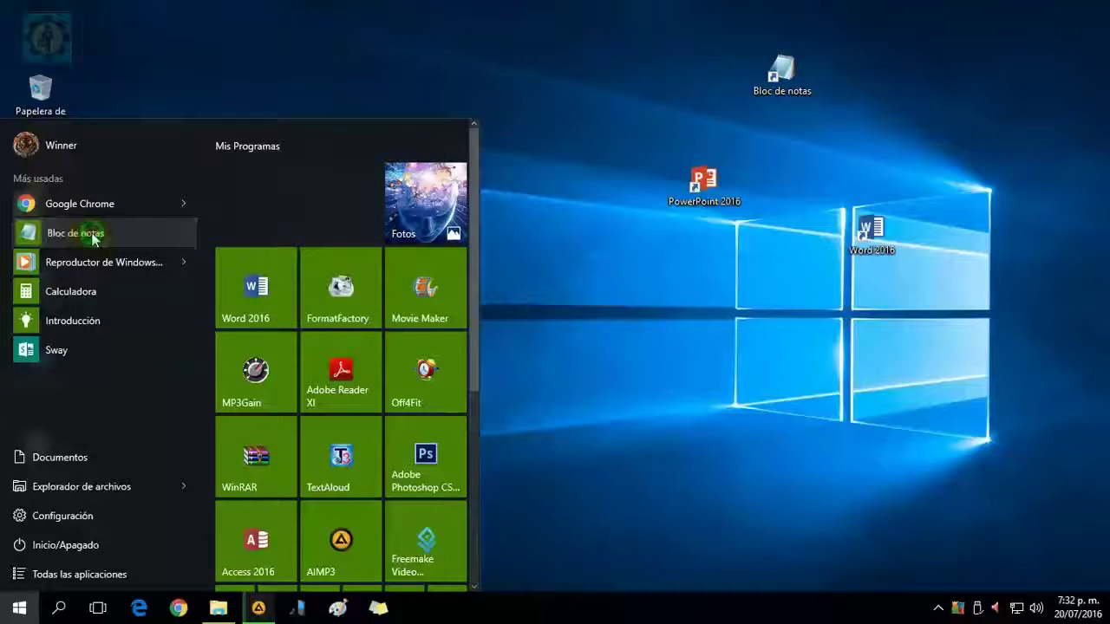
{"action": "right_click", "coordinate": [93, 239]}
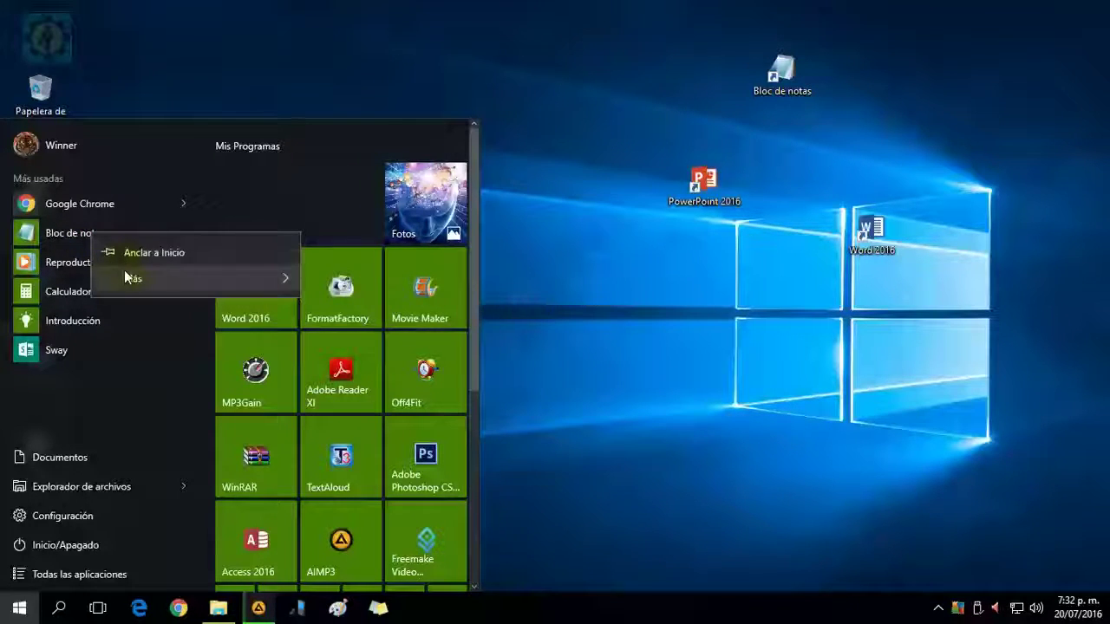
{"action": "mouse_move", "coordinate": [129, 278]}
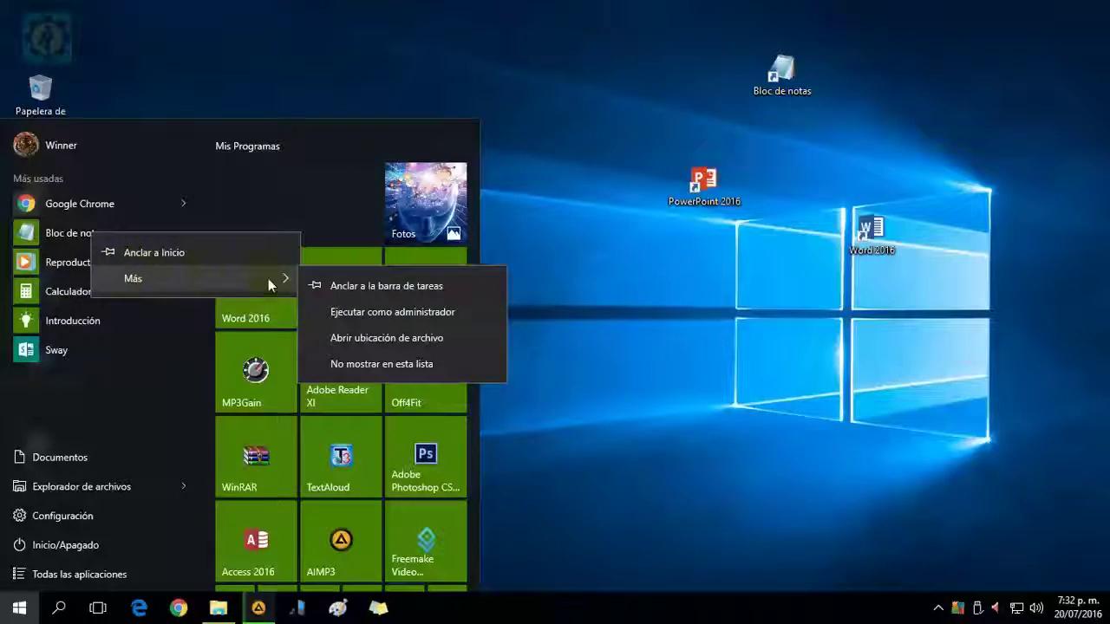
{"action": "left_click", "coordinate": [410, 288]}
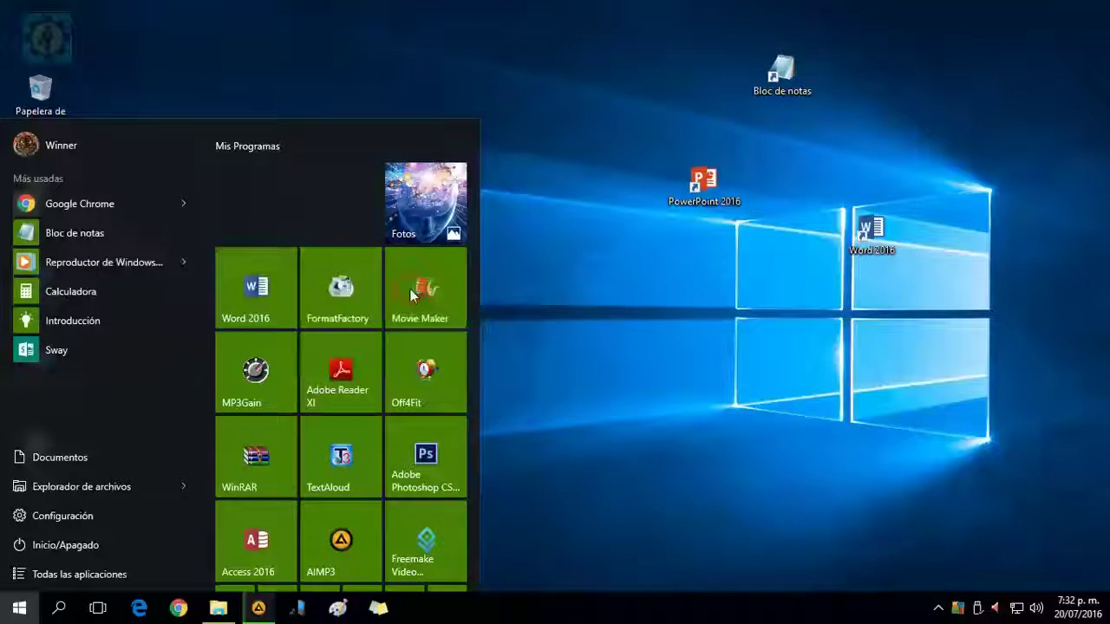
{"action": "left_click", "coordinate": [533, 372]}
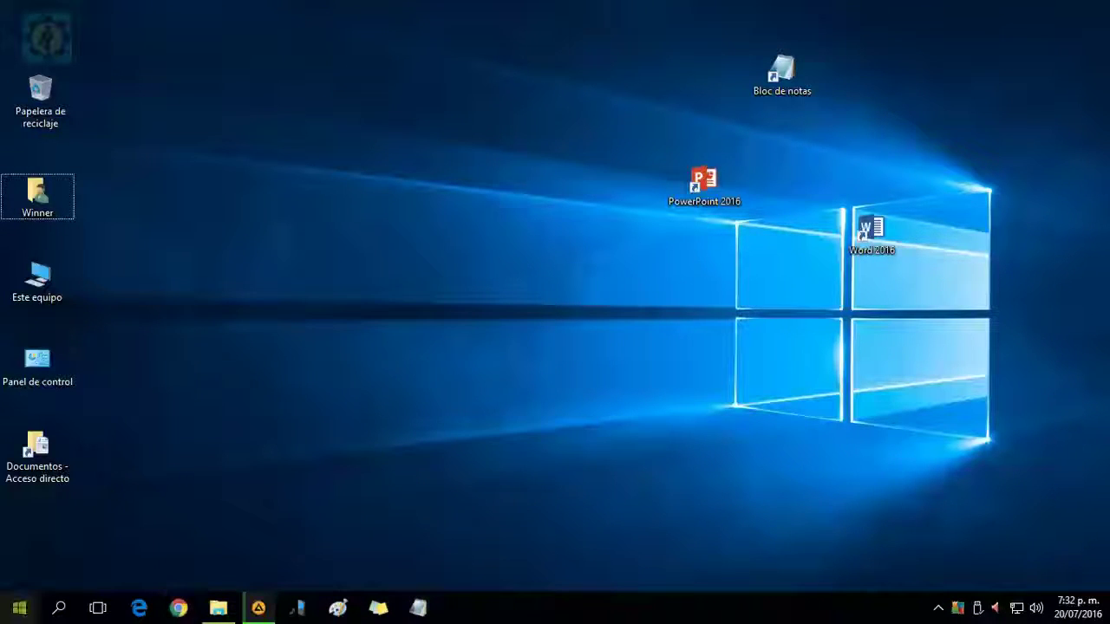
Pin the Reproductor de Windows app from the most-used list to the taskbar and close the Start menu
{"action": "left_click", "coordinate": [12, 612]}
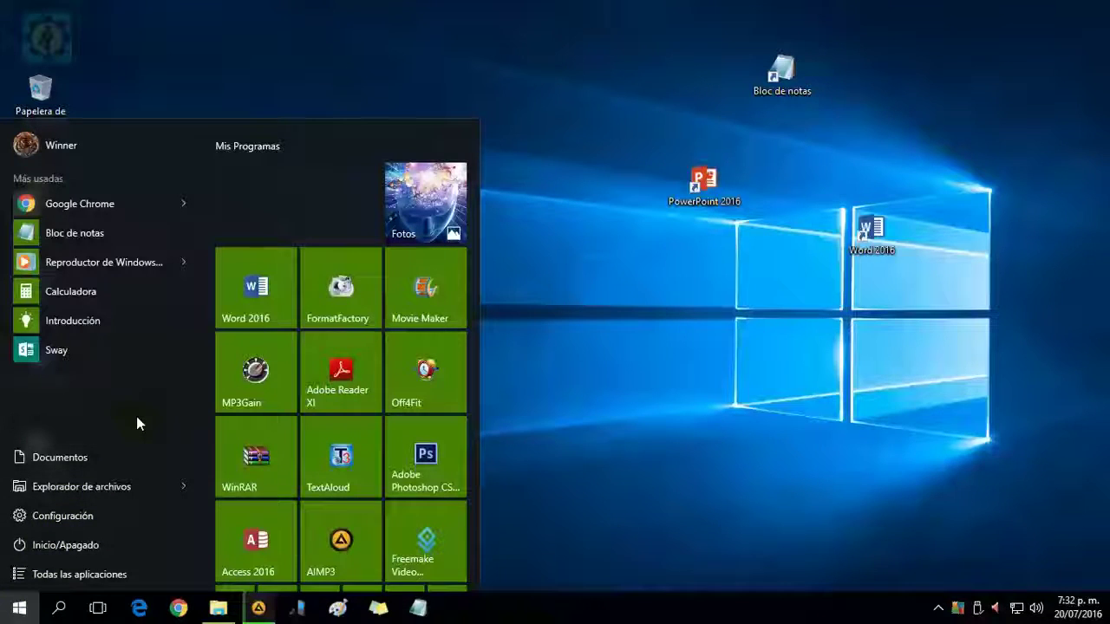
{"action": "right_click", "coordinate": [134, 273]}
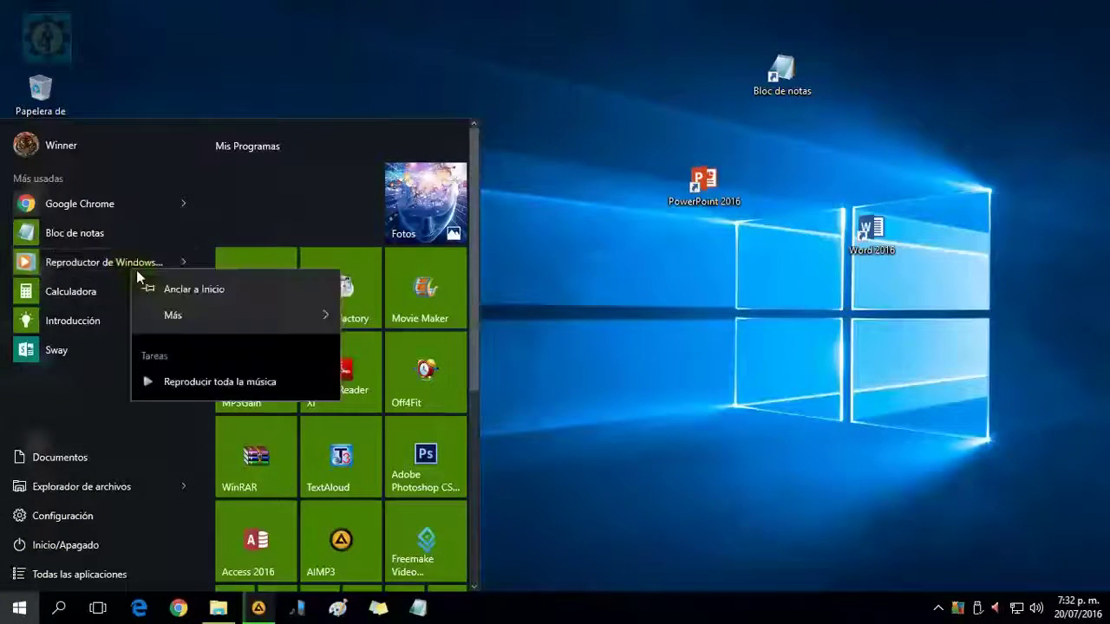
{"action": "mouse_move", "coordinate": [242, 316]}
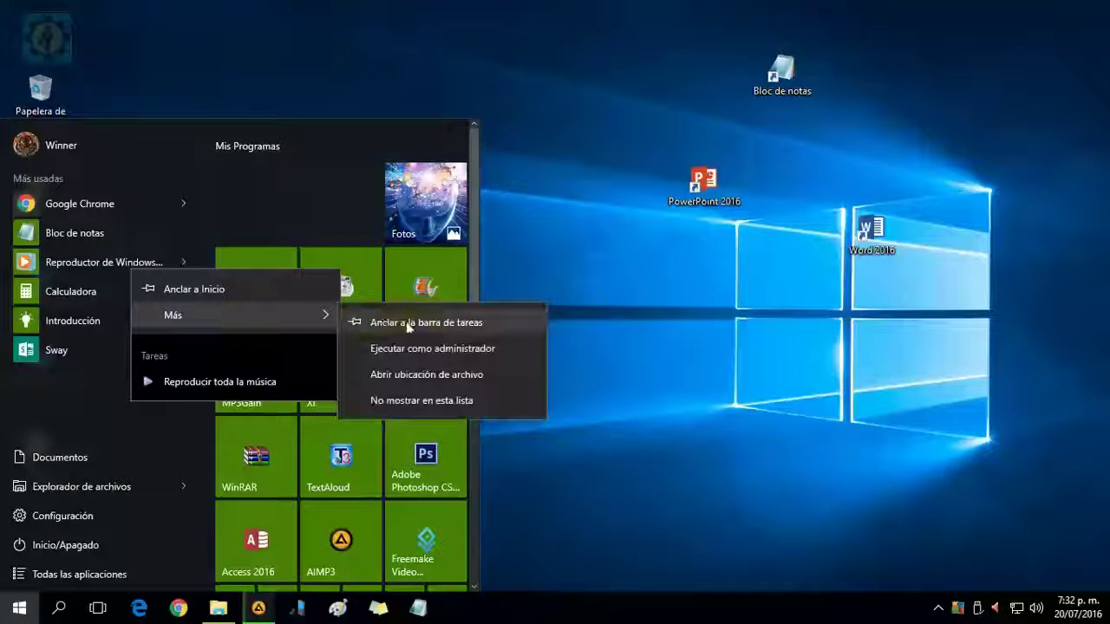
{"action": "left_click", "coordinate": [419, 321]}
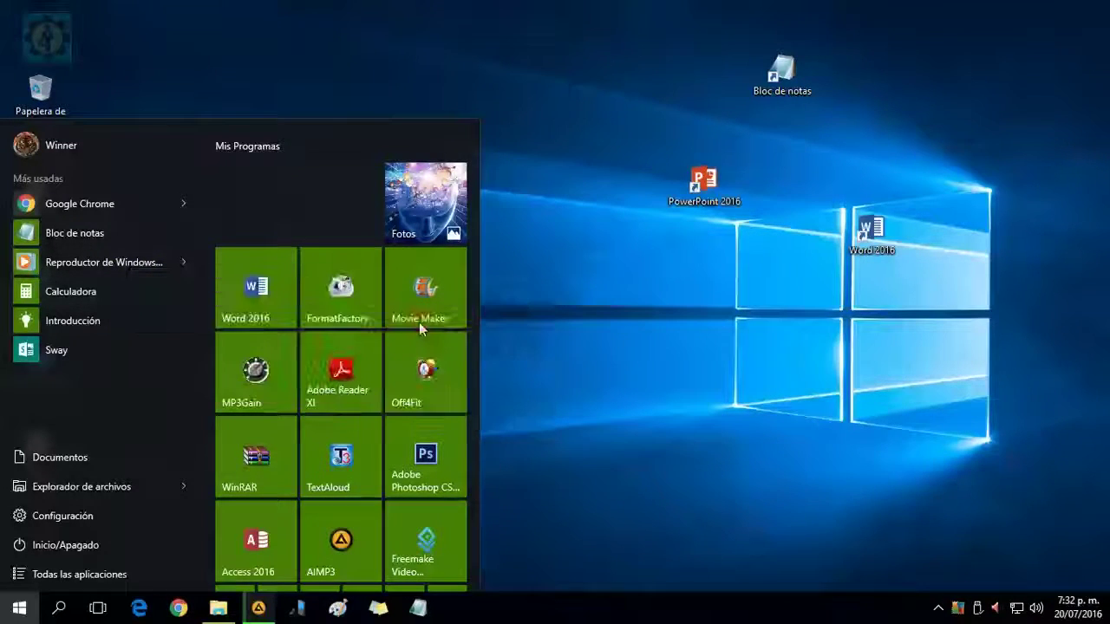
{"action": "left_click", "coordinate": [561, 372]}
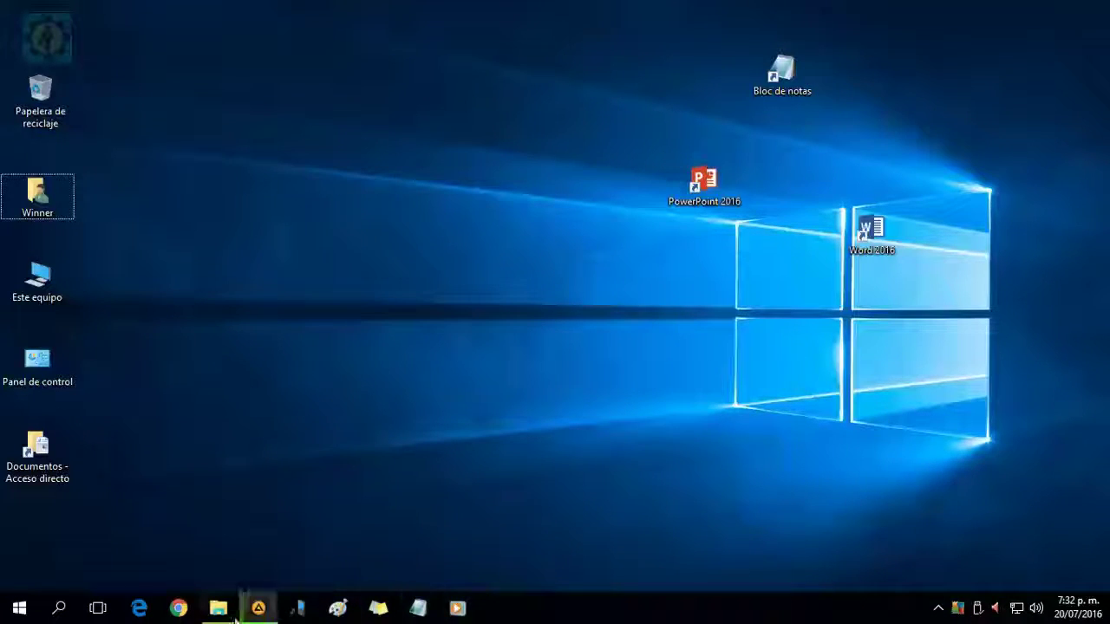
Reorder the taskbar by moving the Reproductor de Windows icon in front of the Paint icon
{"action": "left_click_drag", "start_coordinate": [454, 610], "coordinate": [336, 614]}
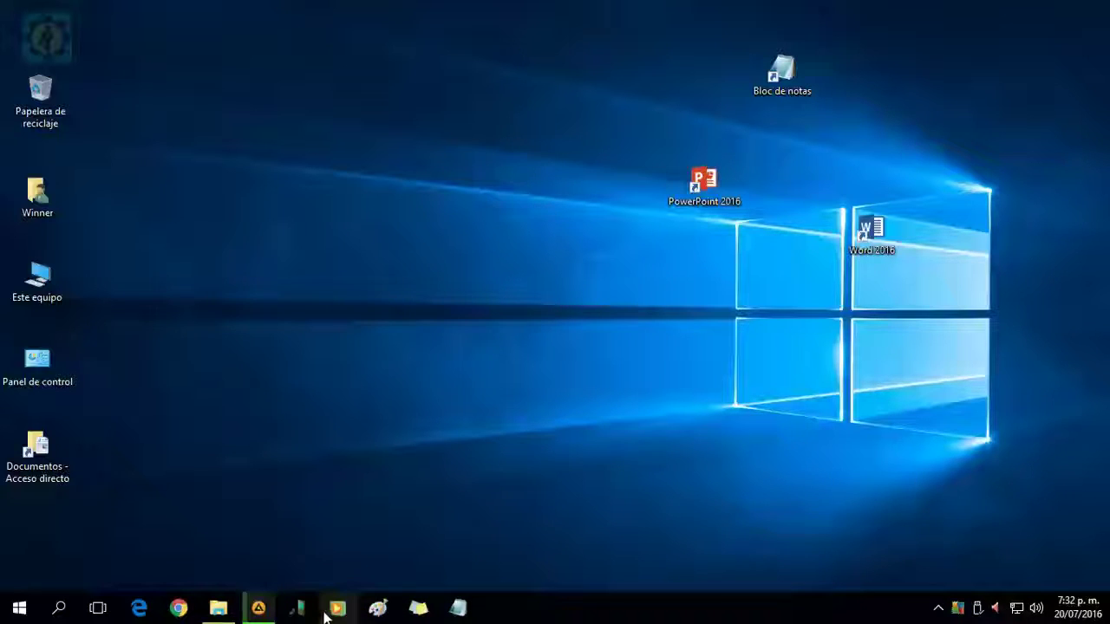
{"action": "mouse_move", "coordinate": [458, 610]}
{"action": "left_mouse_down"}
{"action": "mouse_move", "coordinate": [391, 612]}
{"action": "mouse_move", "coordinate": [458, 611]}
{"action": "left_mouse_up"}
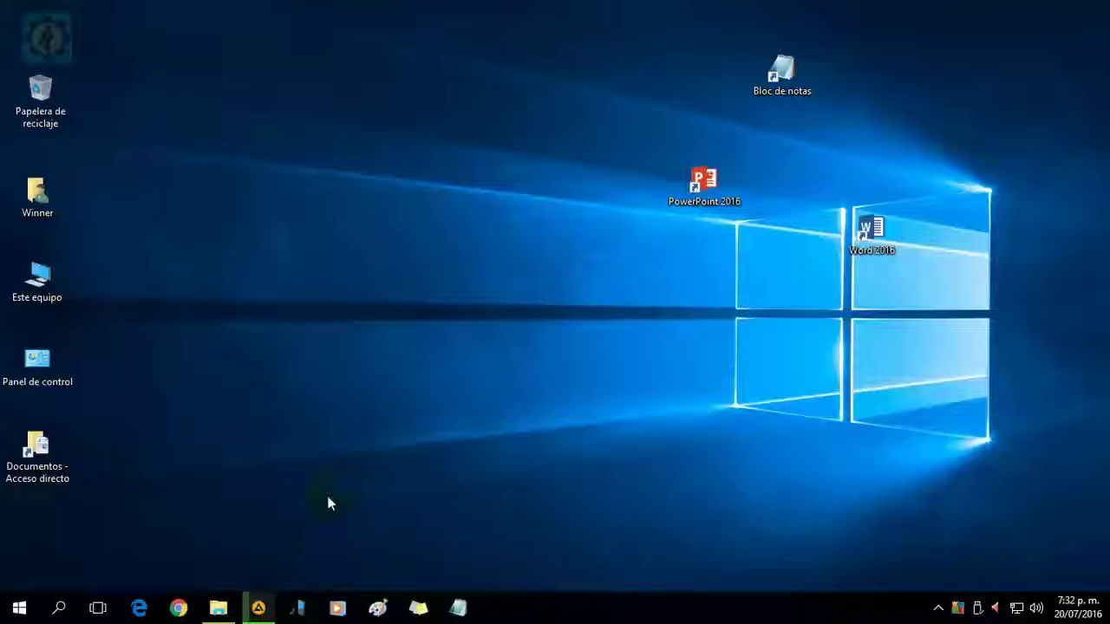
{"action": "left_click", "coordinate": [253, 512]}
Find Excel 2016 under the letter E in the full app list and pin it to Start
{"action": "left_click", "coordinate": [19, 607]}
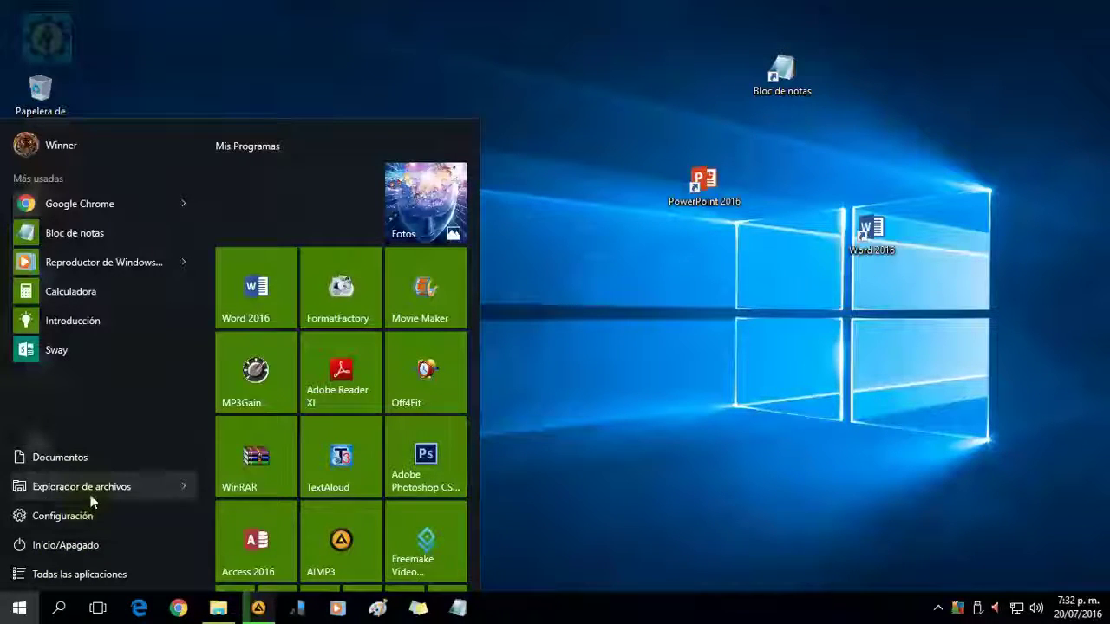
{"action": "left_click", "coordinate": [74, 575]}
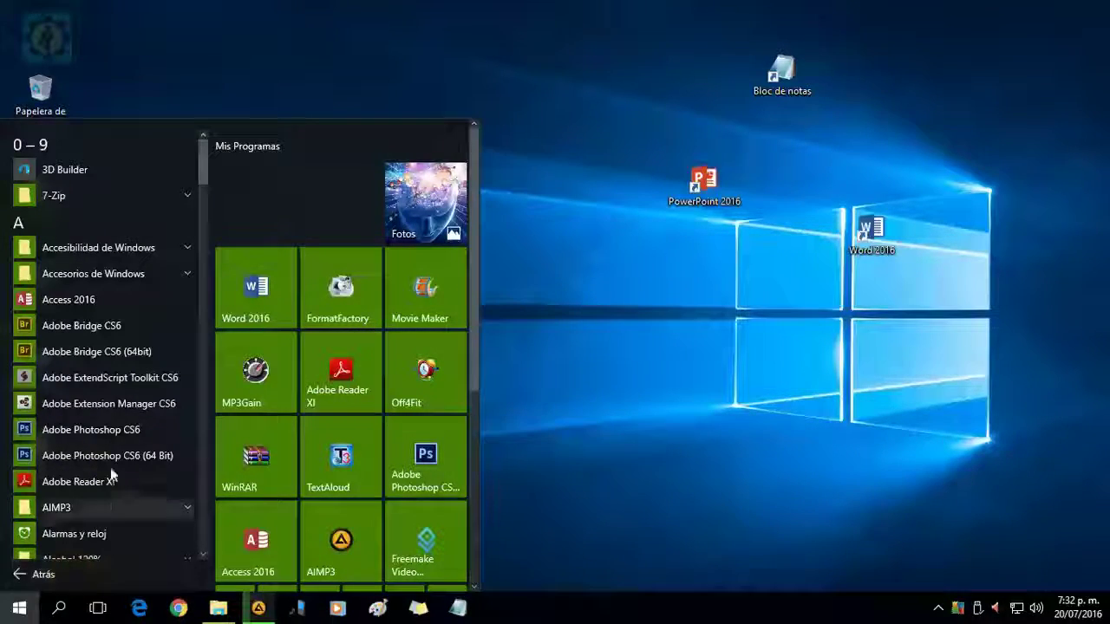
{"action": "left_click", "coordinate": [83, 222]}
{"action": "left_click", "coordinate": [171, 231]}
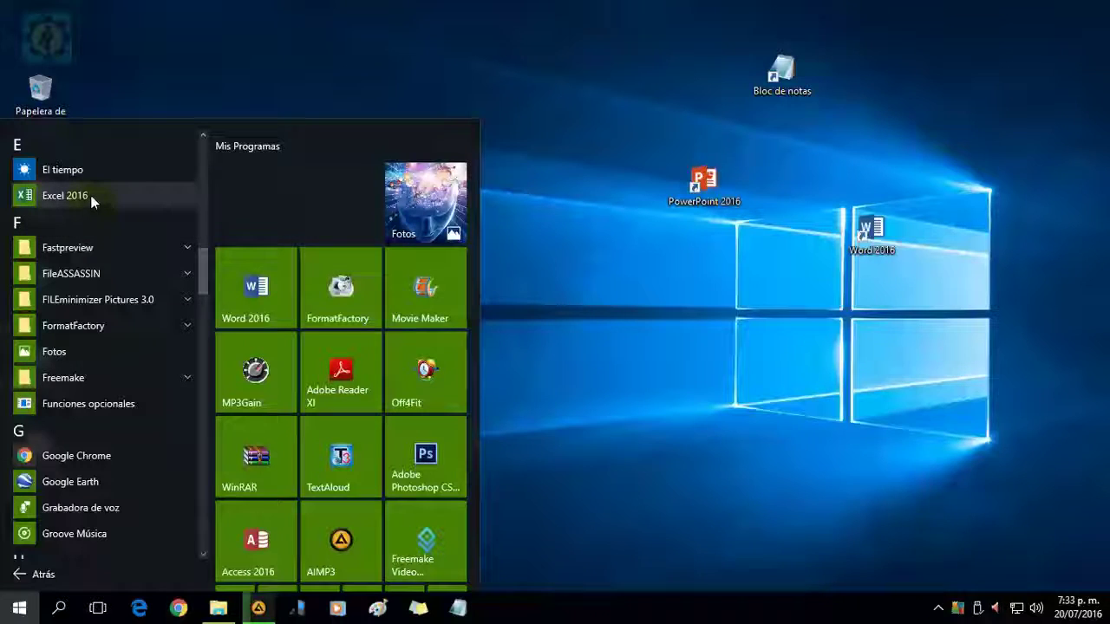
{"action": "left_click", "coordinate": [93, 200]}
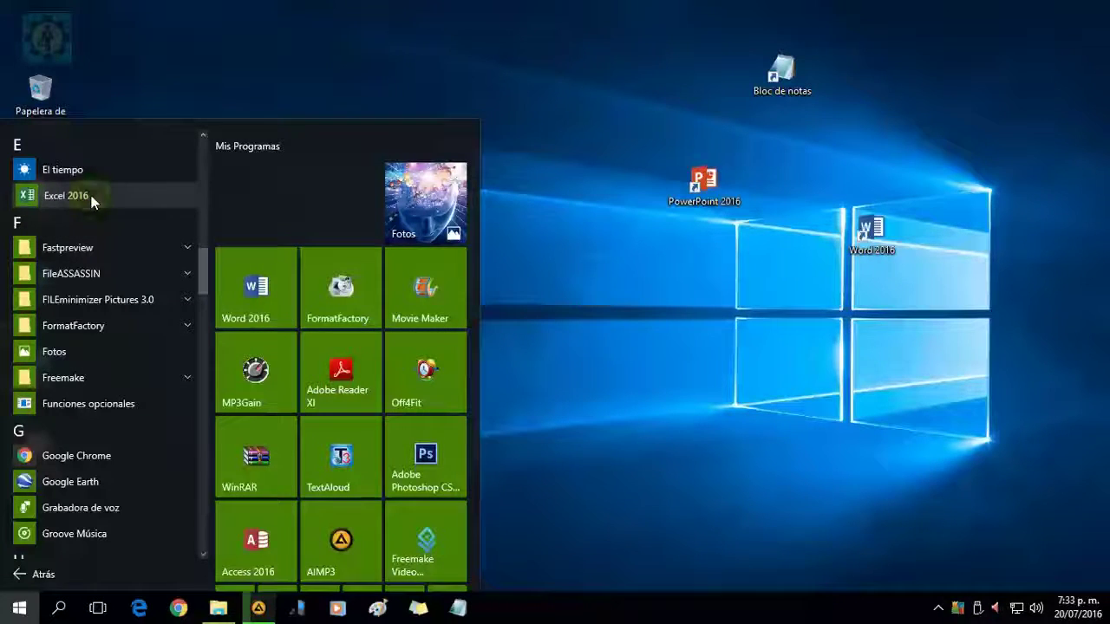
{"action": "right_click", "coordinate": [93, 201]}
{"action": "mouse_move", "coordinate": [153, 241]}
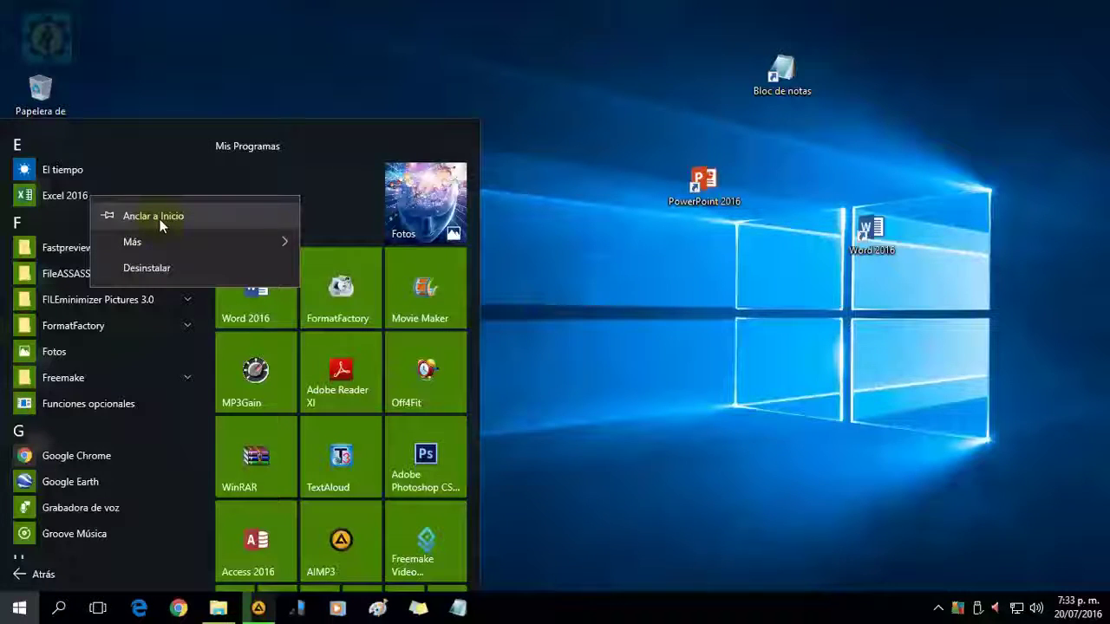
{"action": "left_click", "coordinate": [160, 221]}
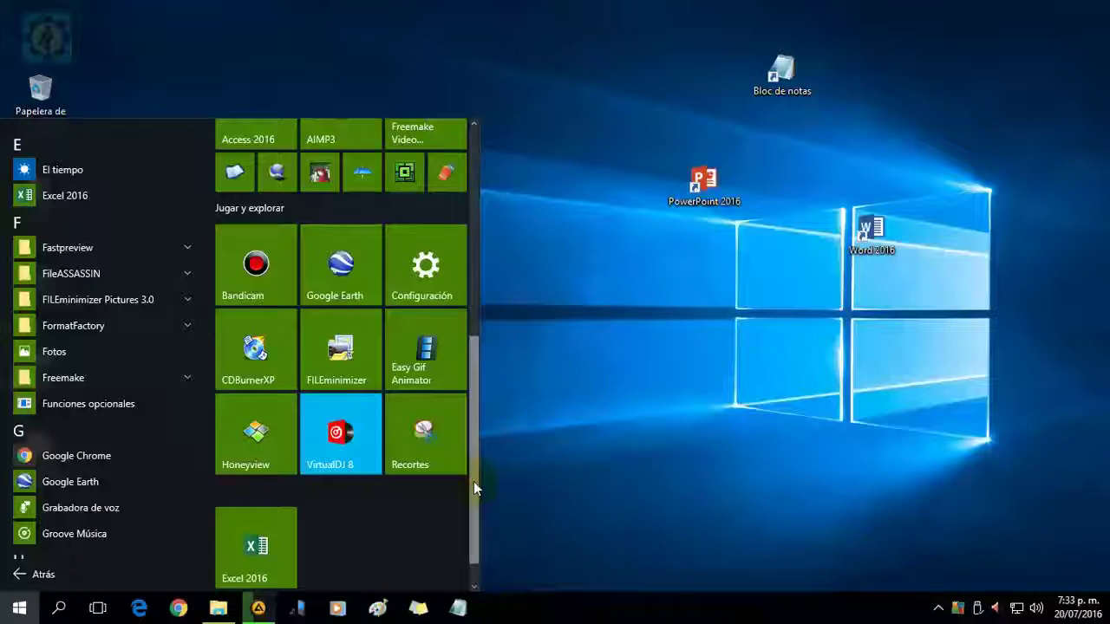
{"action": "left_click_drag", "start_coordinate": [474, 481], "coordinate": [512, 557]}
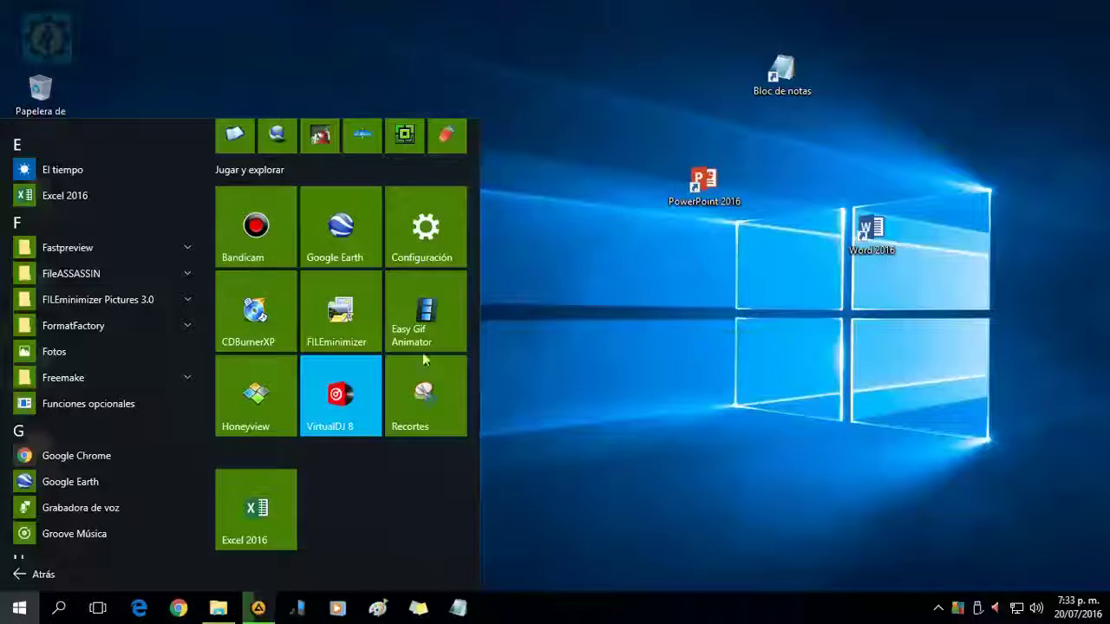
Find PowerPoint 2016 under the letter P in the app list and pin it to Start
{"action": "left_click", "coordinate": [62, 154]}
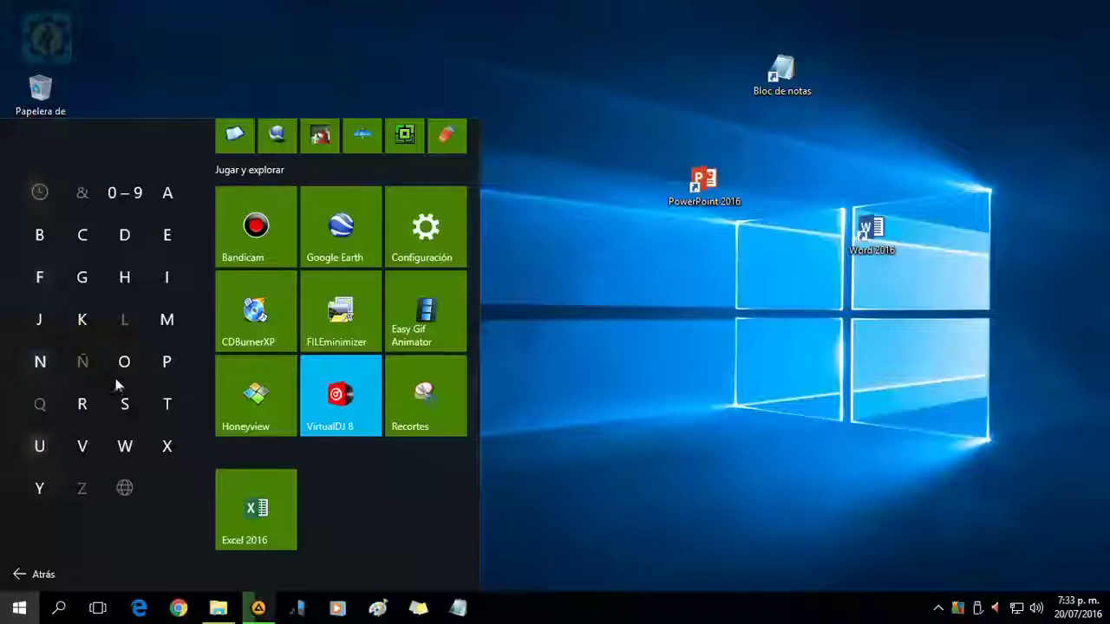
{"action": "left_click", "coordinate": [167, 364]}
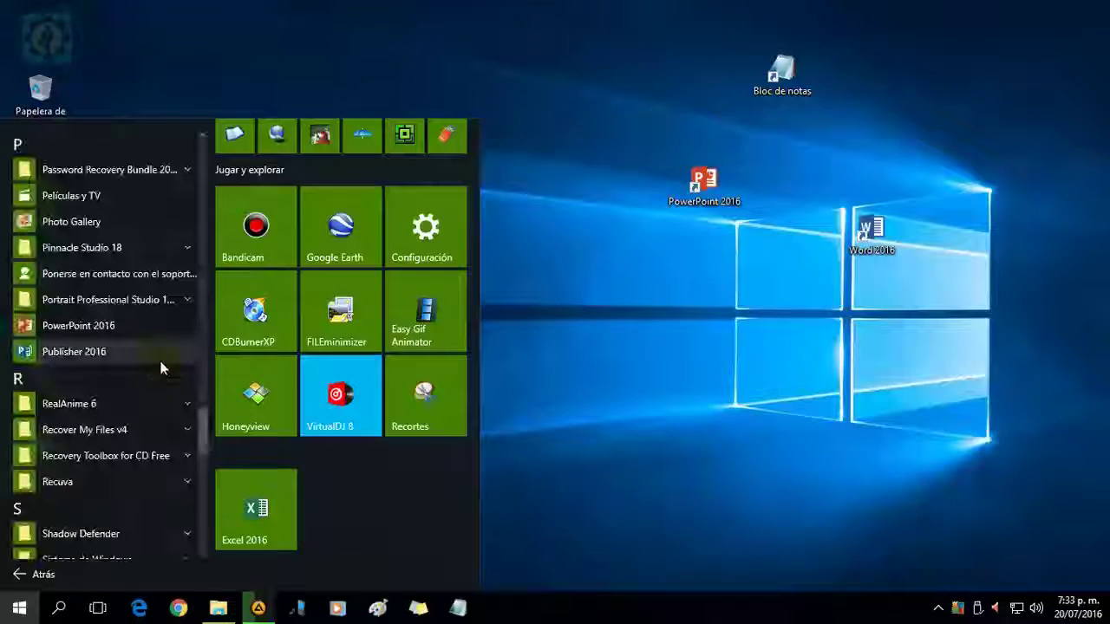
{"action": "right_click", "coordinate": [115, 328]}
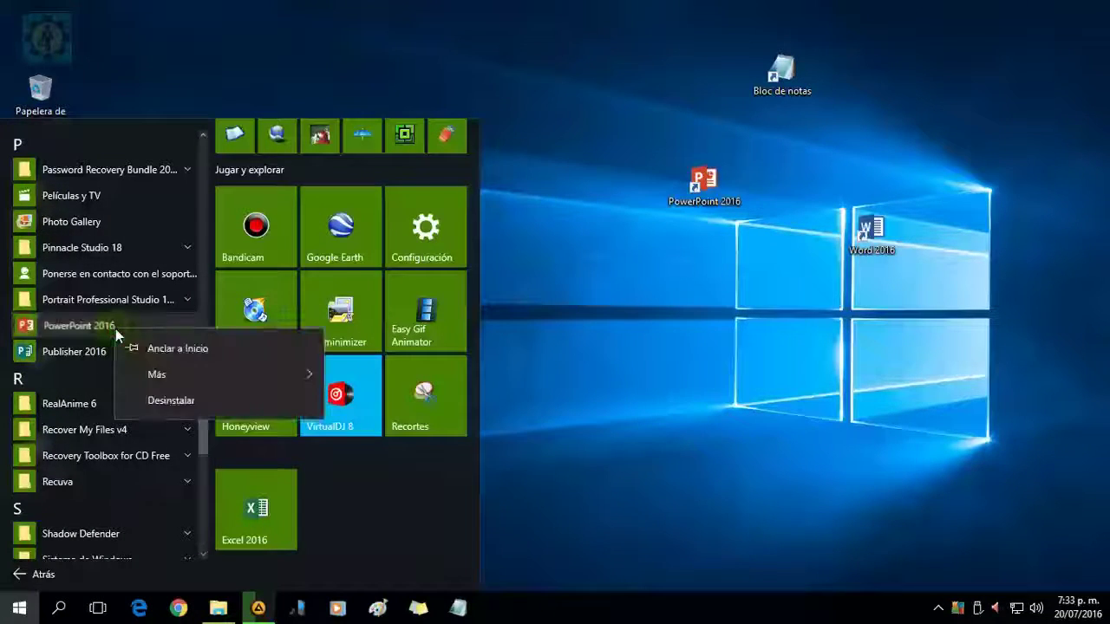
{"action": "left_click", "coordinate": [174, 351]}
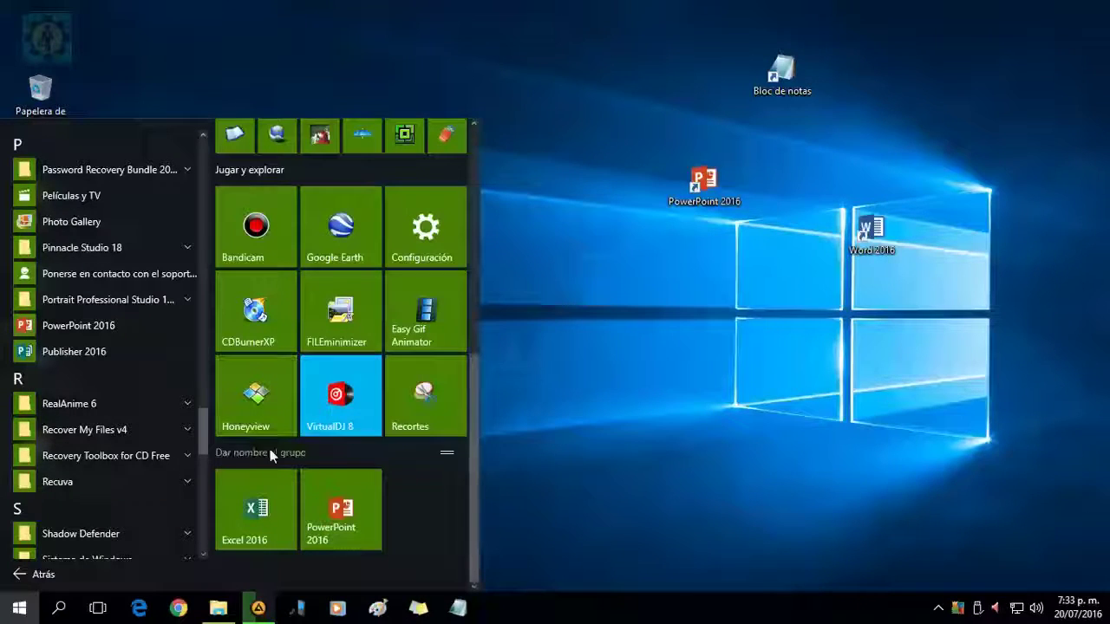
Move the PowerPoint 2016 and Excel 2016 tiles into the Mis Programas group beside Fotos and close the Start menu
{"action": "left_click", "coordinate": [355, 512]}
{"action": "left_click_drag", "start_coordinate": [355, 512], "coordinate": [280, 200]}
{"action": "left_click_drag", "start_coordinate": [470, 194], "coordinate": [485, 469]}
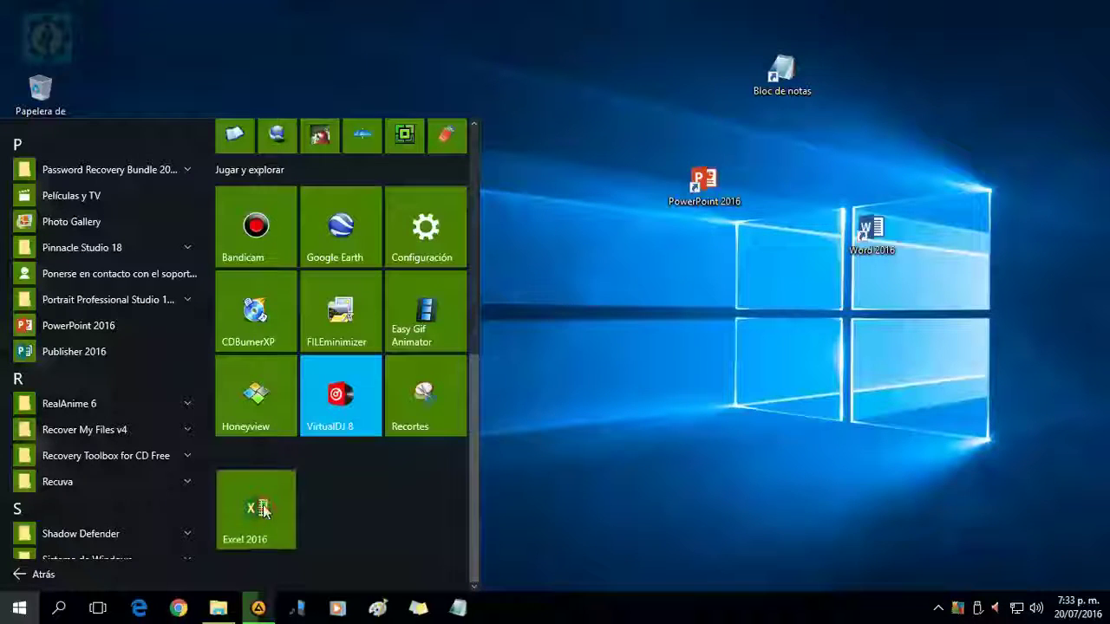
{"action": "left_click_drag", "start_coordinate": [261, 496], "coordinate": [350, 199]}
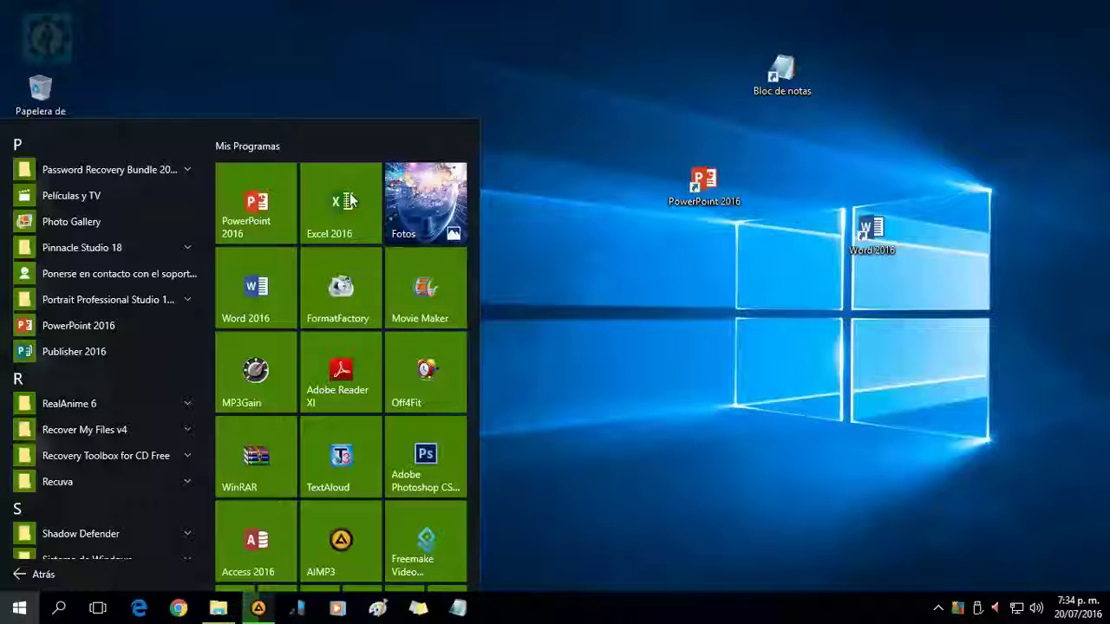
{"action": "left_click", "coordinate": [530, 237]}
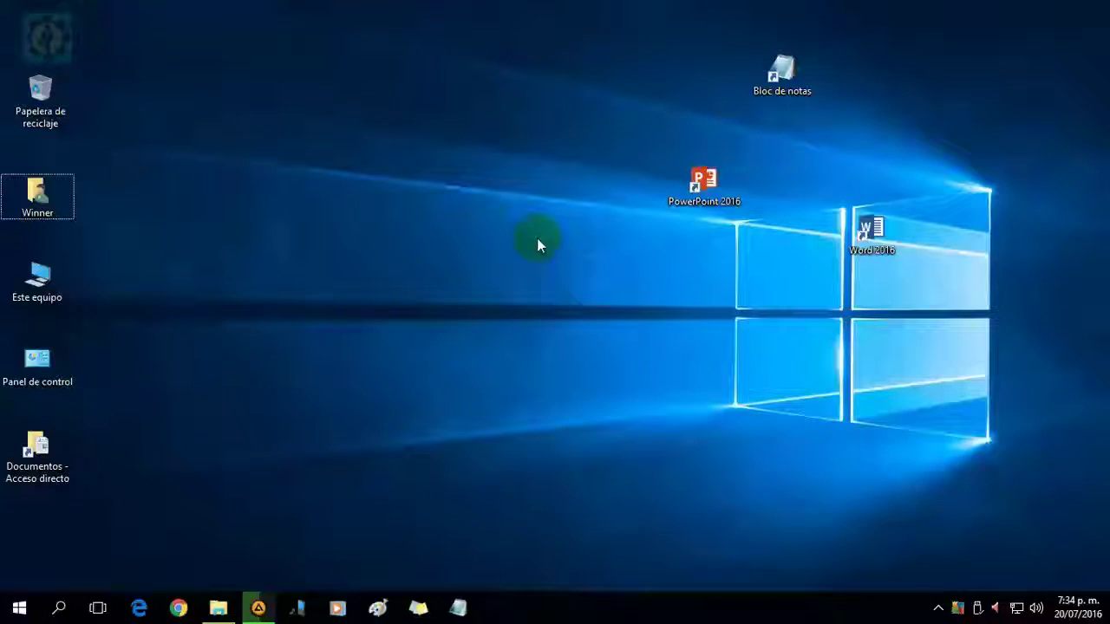